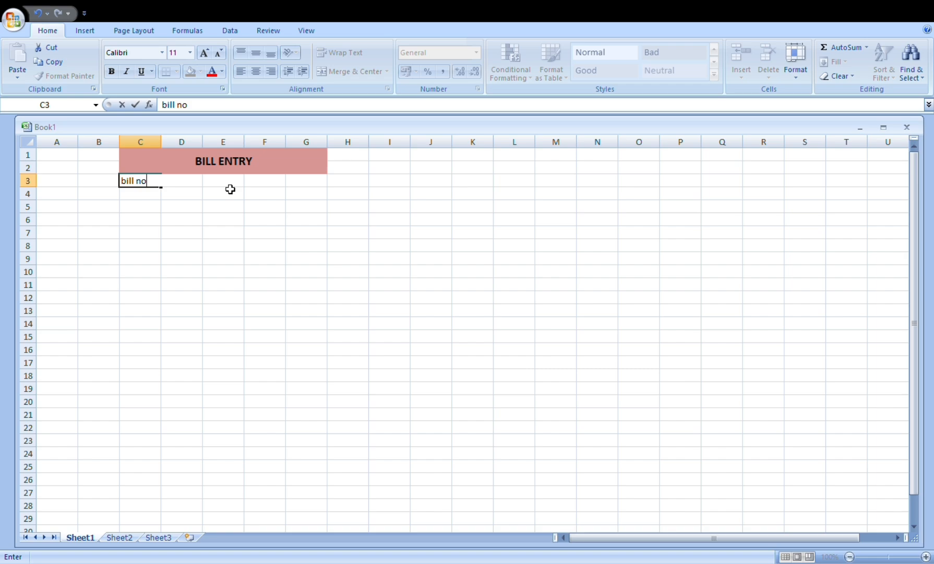
- Complete the bill no. heading in C3 and enter the headings name of items in D3 and rate in E3
type(".")
key("Tab")
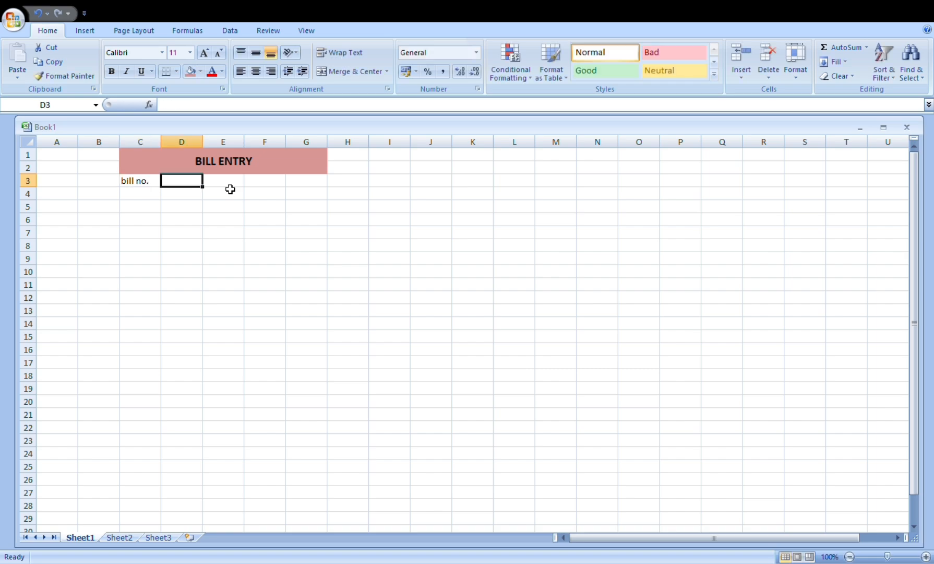
type("n")
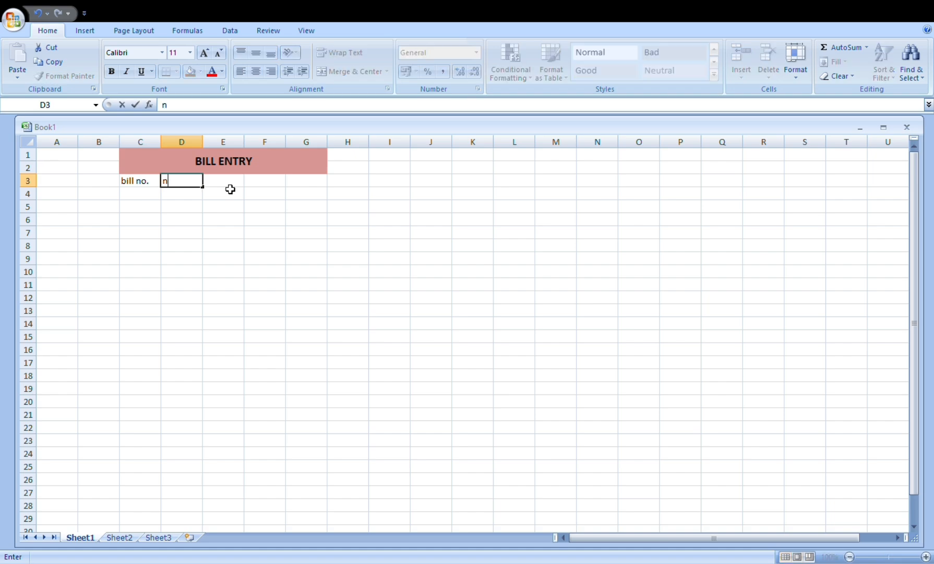
type("ame of items")
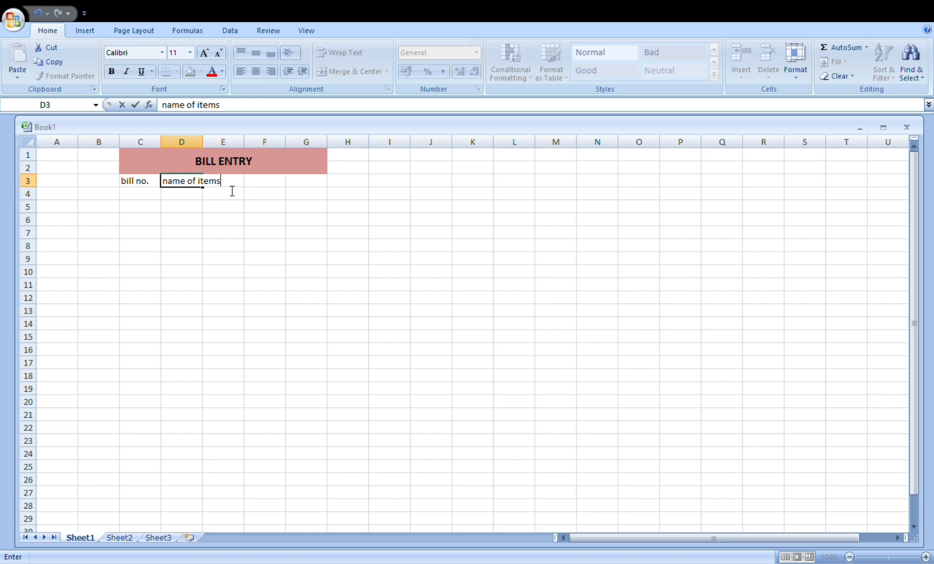
left_click(230, 189)
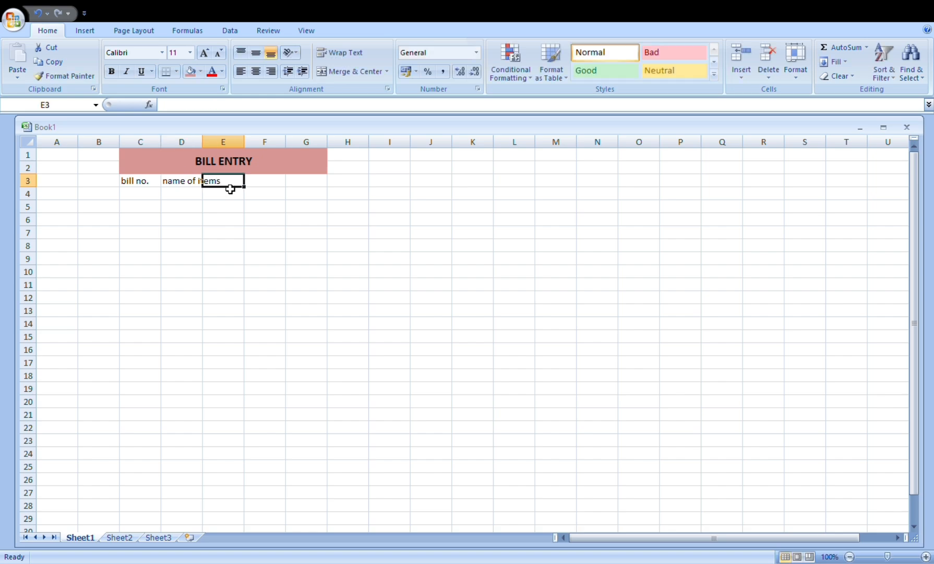
type("rate")
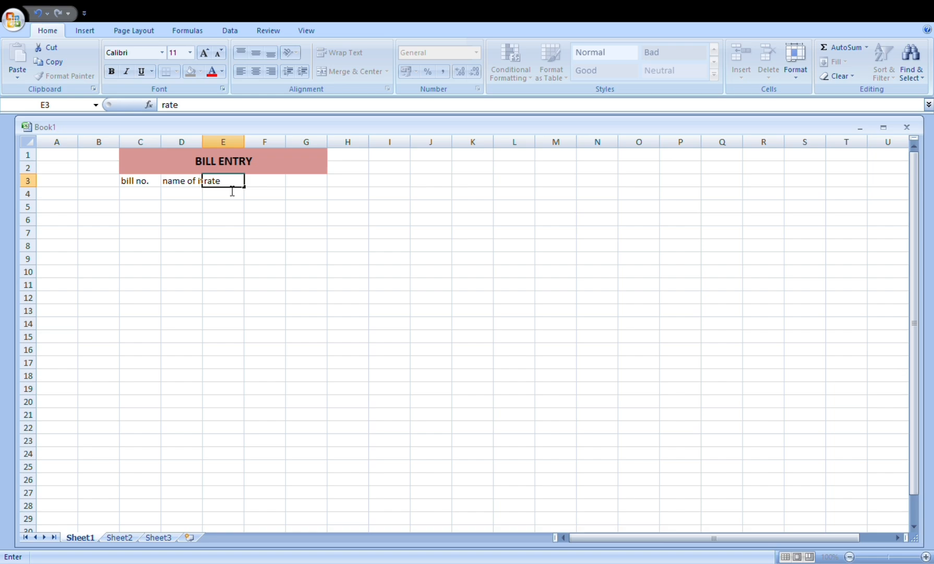
key("Tab")
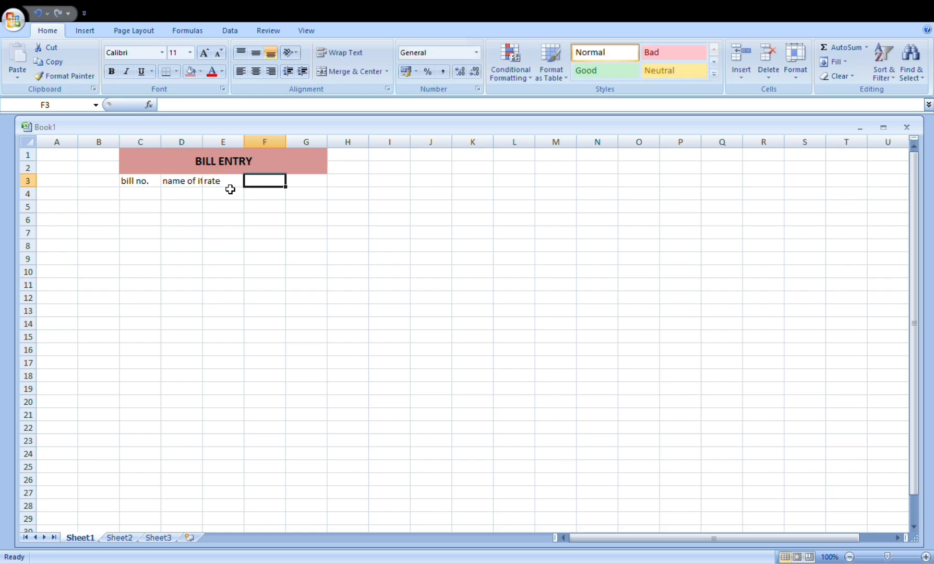
- Enter the headings quantity in F3 and amount in G3
type("quan")
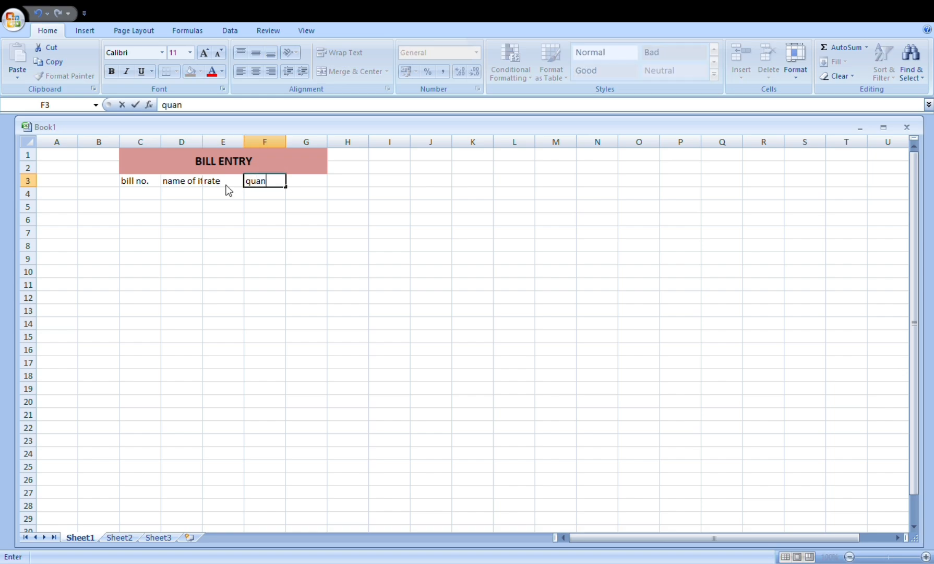
type("tity")
key("Tab")
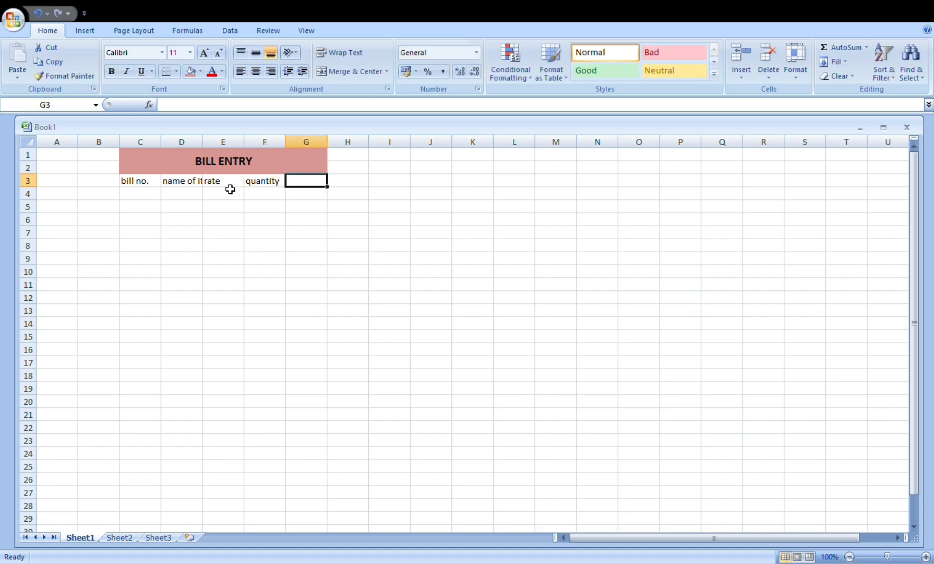
type("amo")
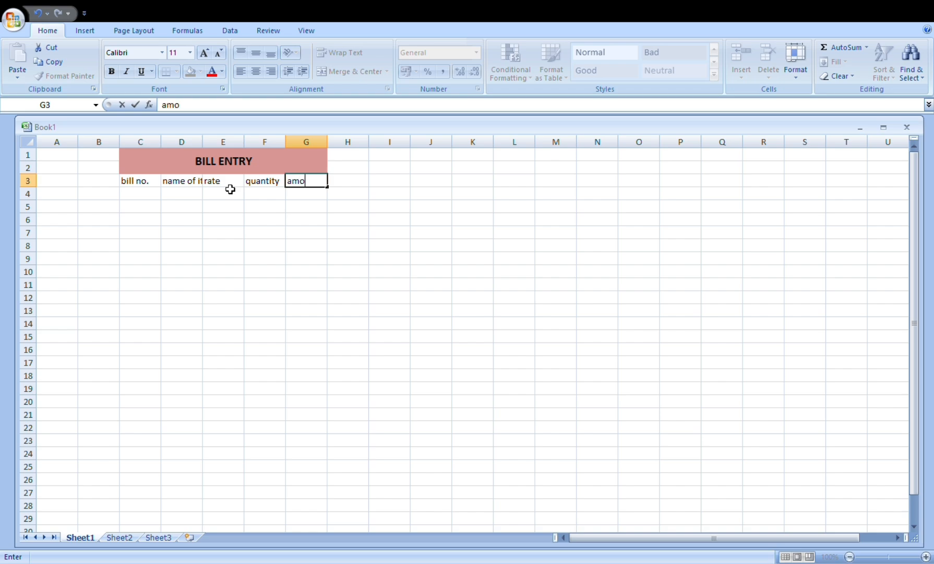
type("unt")
- Fit the widths of columns D and E to their headings
left_click(201, 143)
double_click(203, 142)
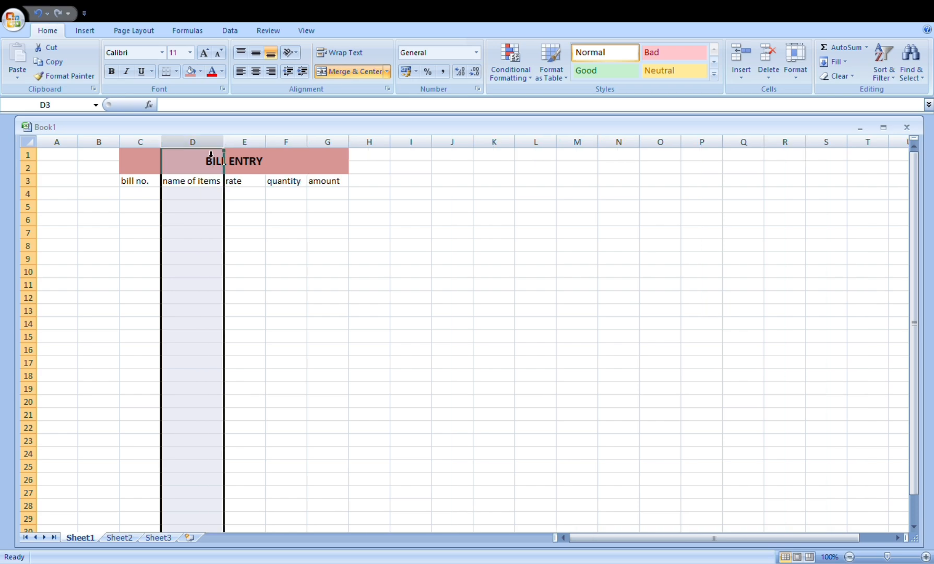
double_click(265, 142)
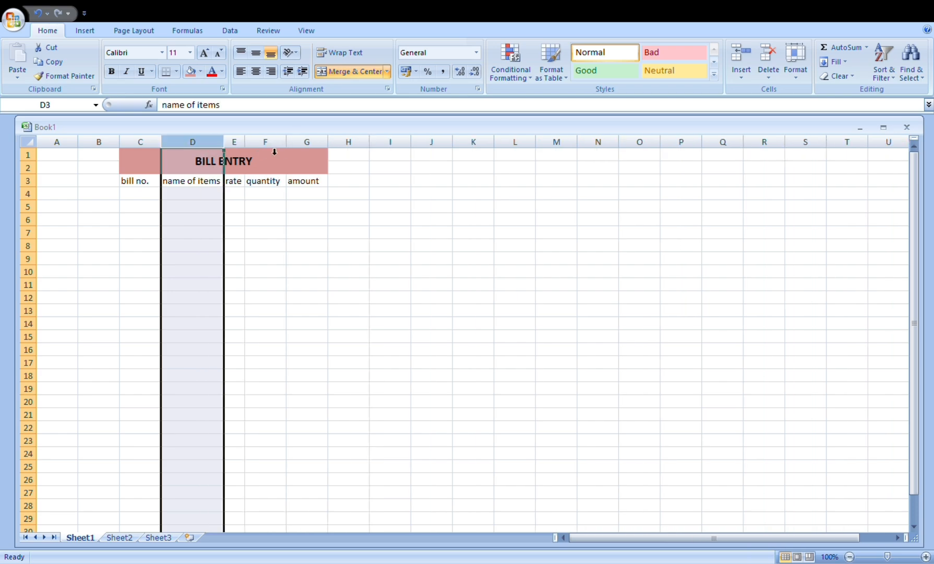
left_click(274, 151)
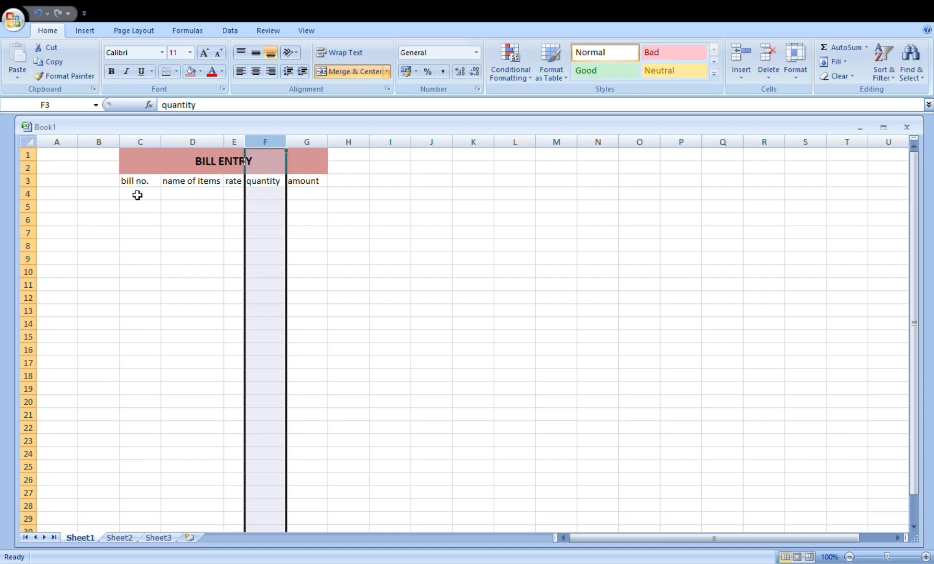
- Enter bill no. 101 in C4 with the item keybord in D4
left_click(137, 194)
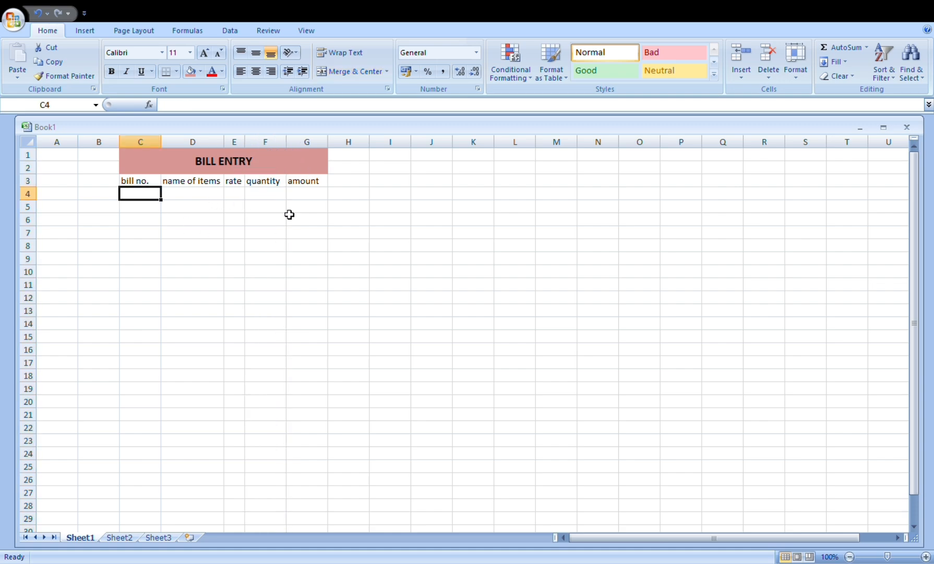
key("End")
type("10")
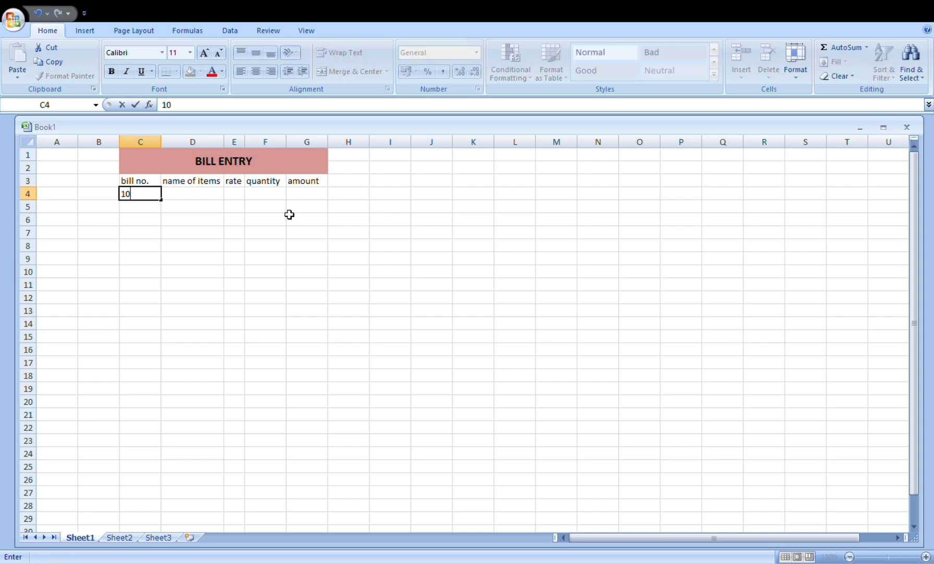
type("101")
key("BackSpace")
key("BackSpace")
key("Tab")
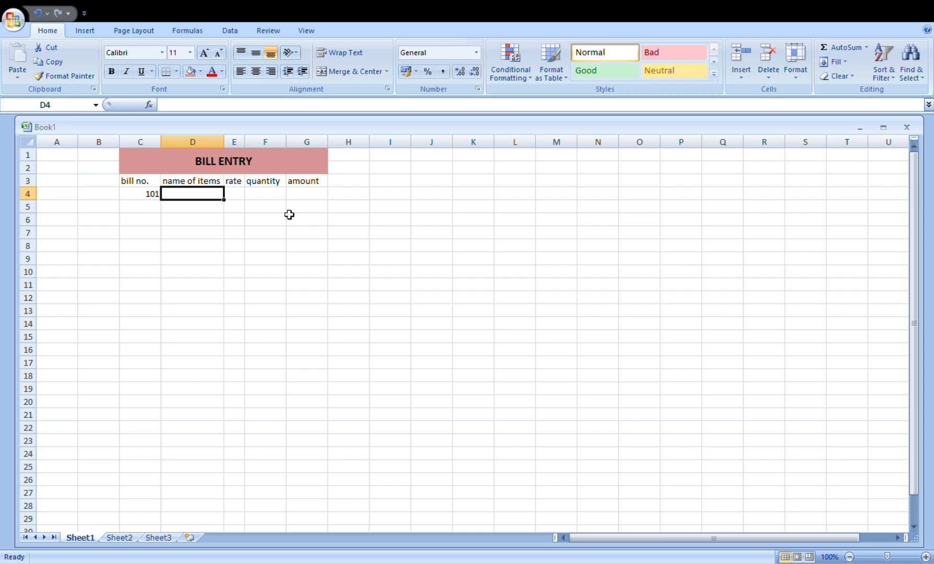
type("key")
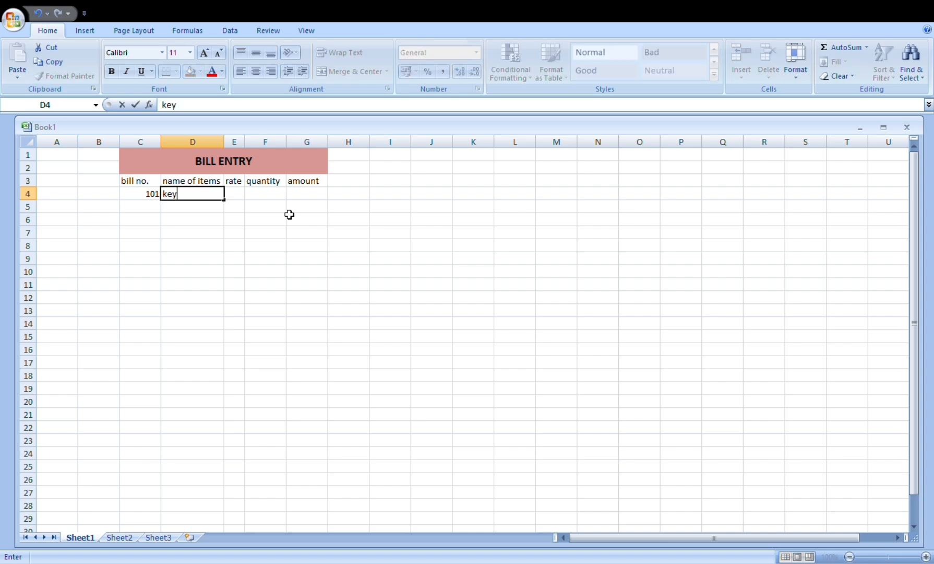
type("bord")
key("Return")
- Enter bill no. 102 in C5 with the item mouse in D5
type("102")
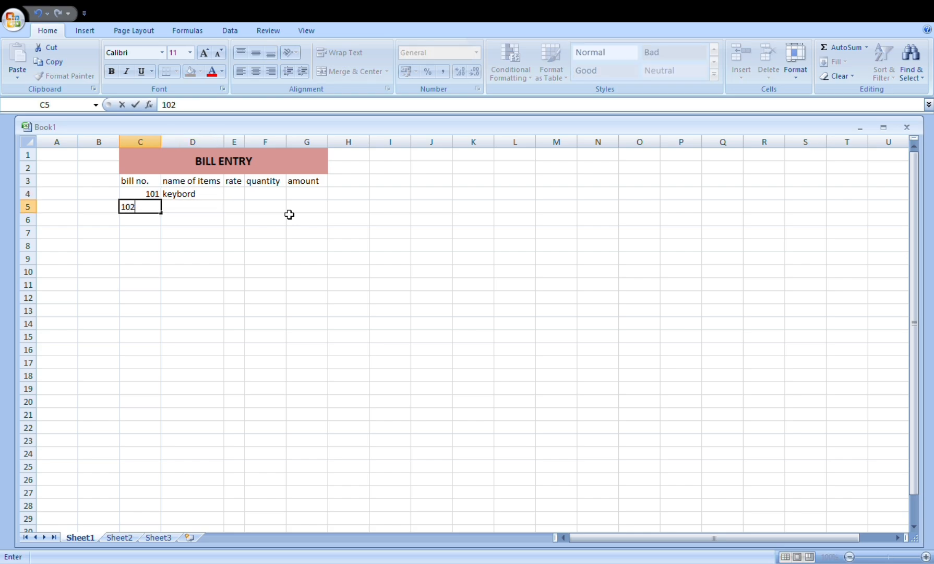
key("Tab")
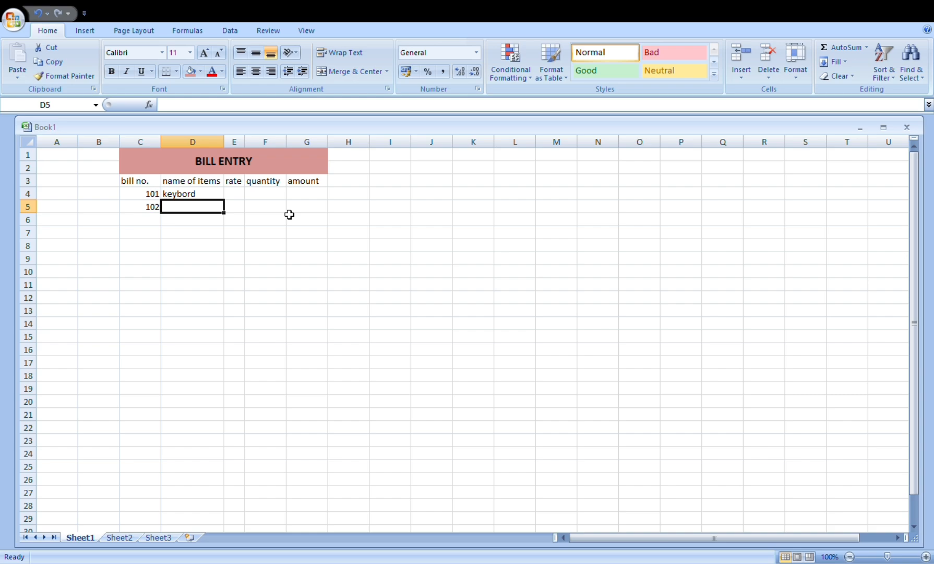
type("mouse")
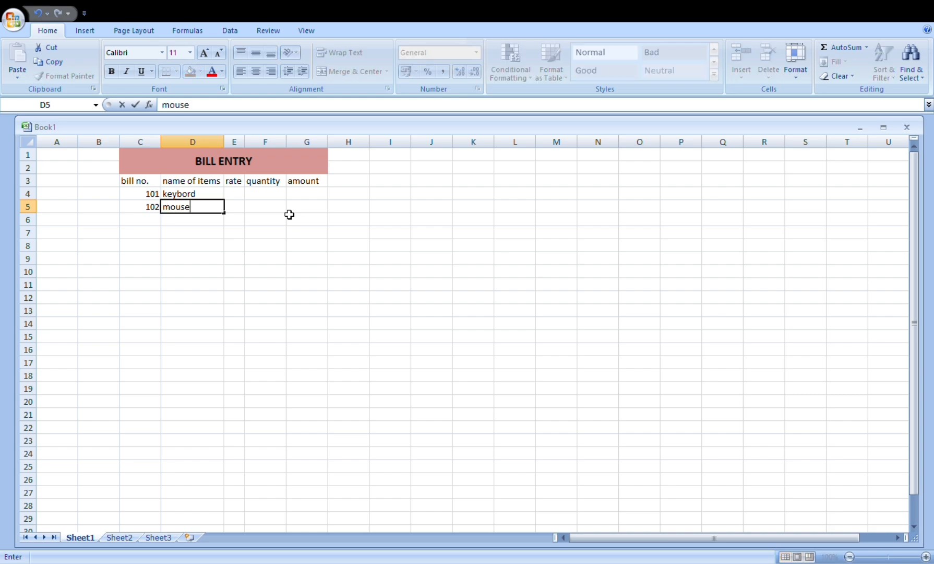
key("Return")
- Enter bill no. 103 in C6 with the item speaker in D6
type("103")
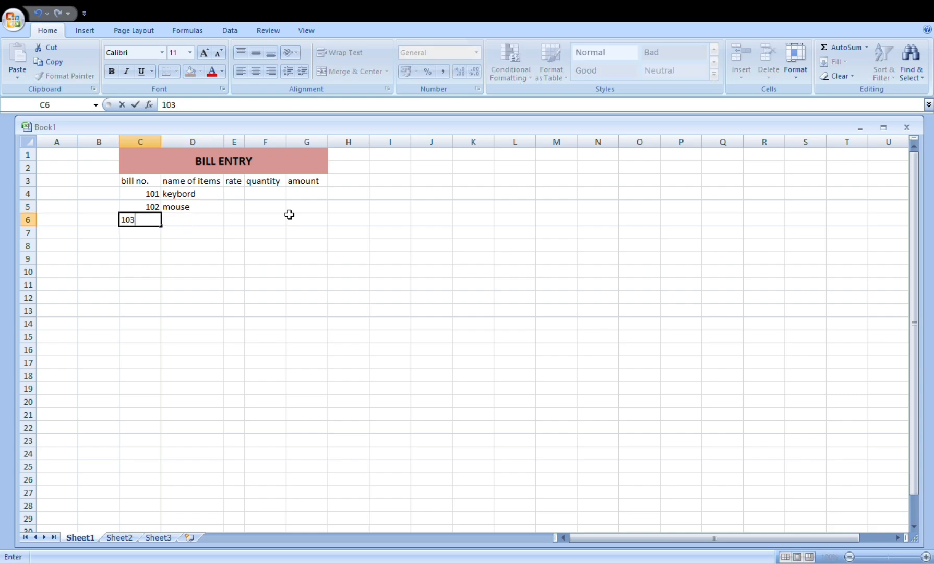
key("Tab")
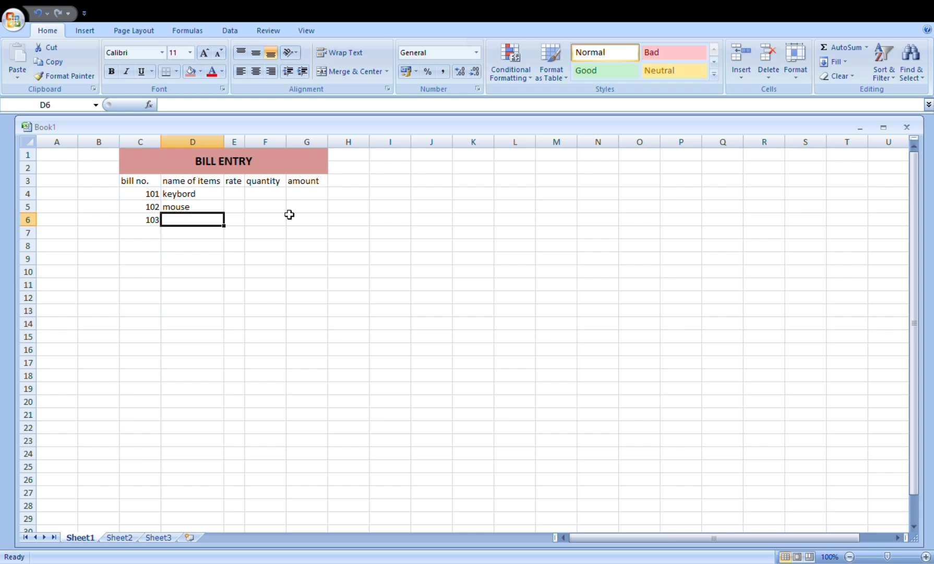
type("speak")
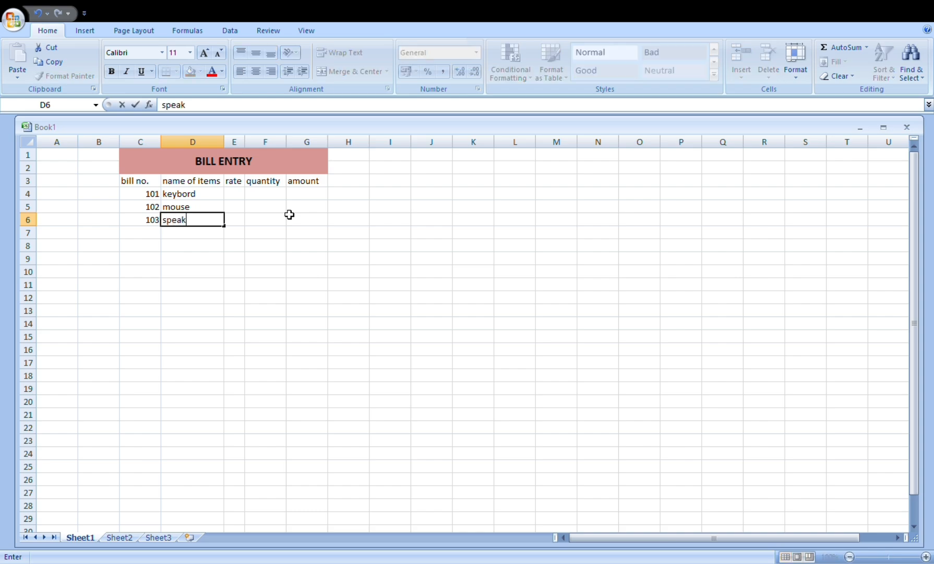
type("ey")
key("BackSpace")
type("r")
key("Return")
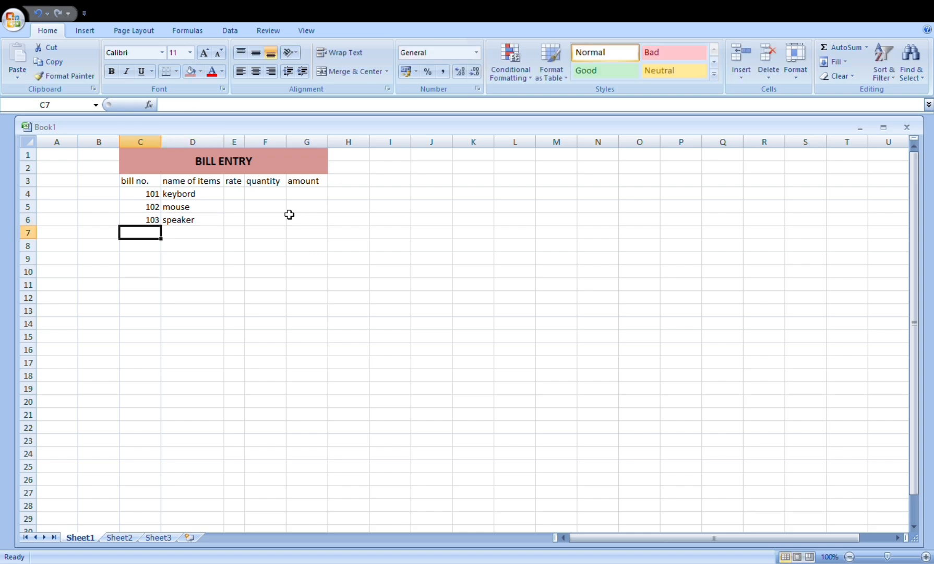
- Enter bill no. 104 in C7 with the item lcd in D7
type("104")
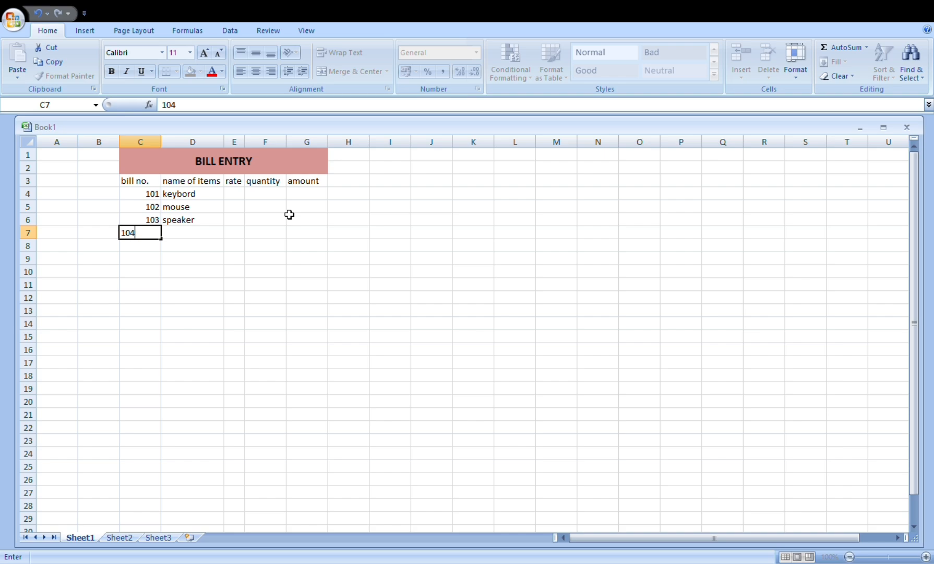
key("Tab")
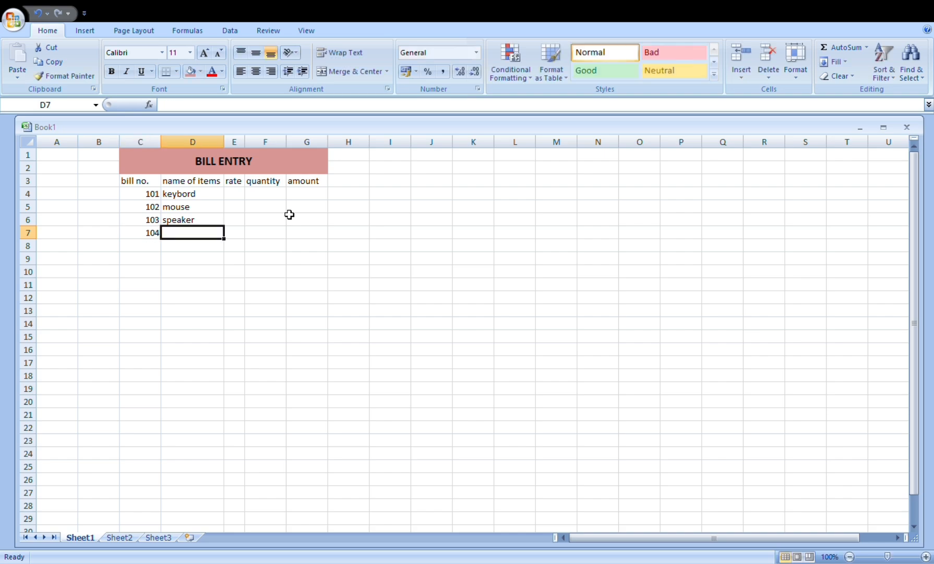
type("lcd")
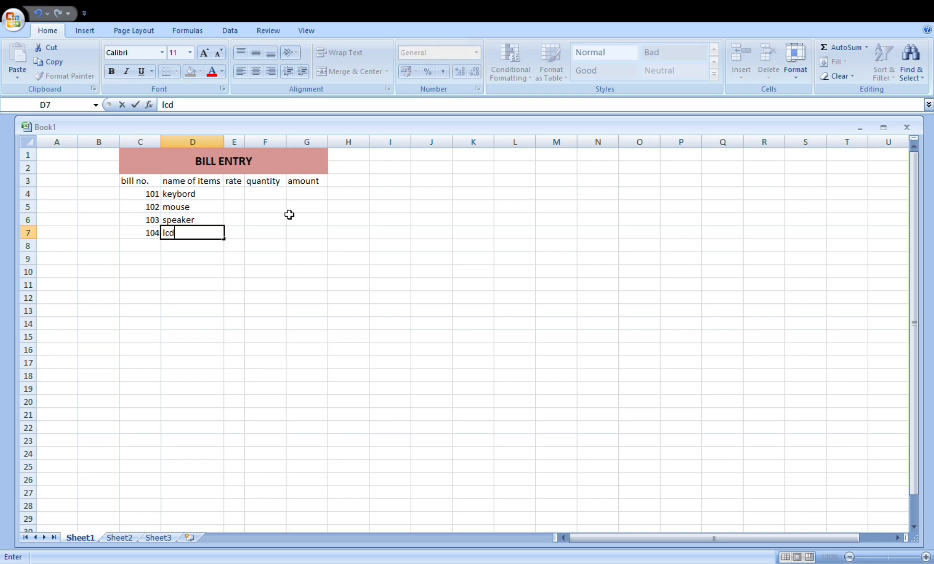
key("Return")
key("Left")
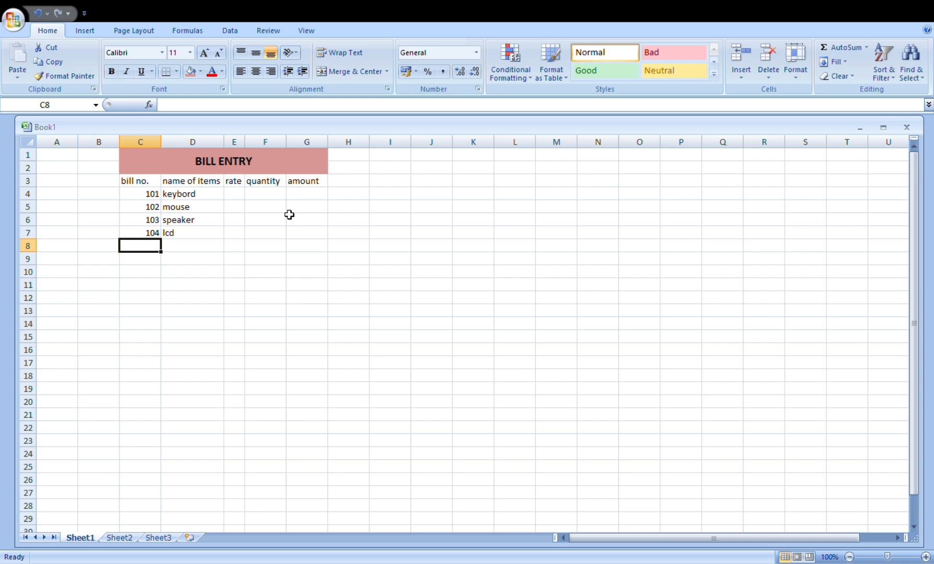
type("head phone")
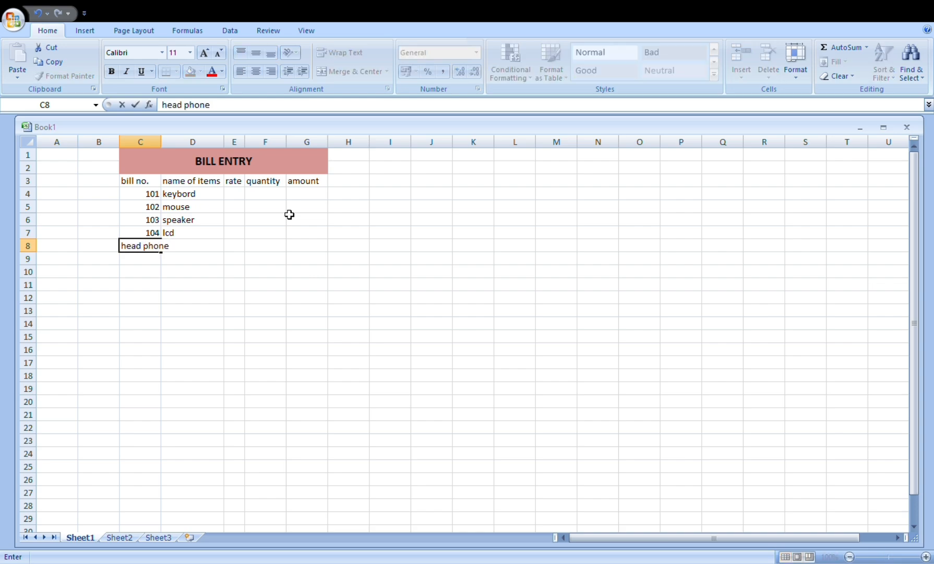
key("BackSpace")
key("BackSpace")
key("BackSpace")
key("BackSpace")
key("BackSpace")
key("BackSpace")
key("BackSpace")
key("BackSpace")
key("BackSpace")
key("BackSpace")
- Enter bill no. 105 in C8 with the item head phone in D8
type("105")
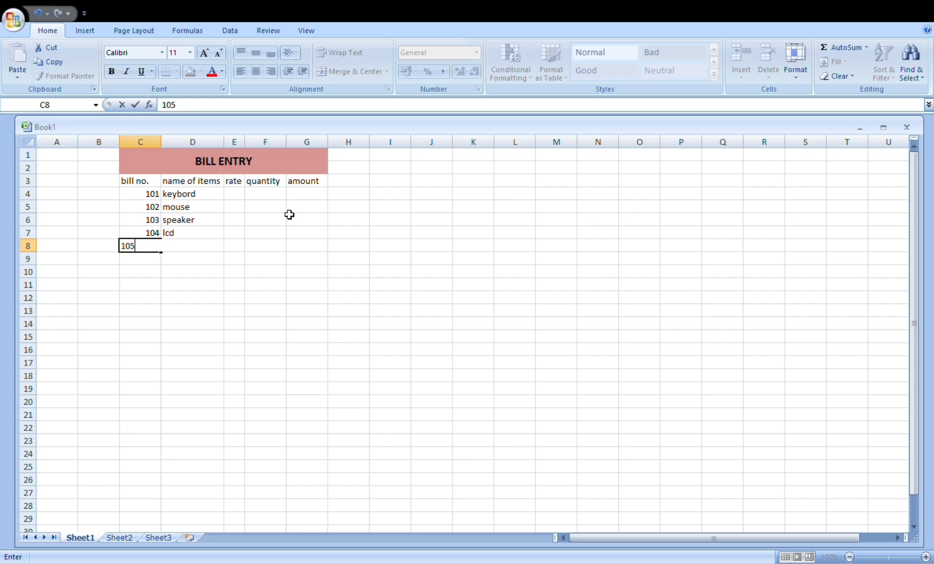
key("Tab")
type("he")
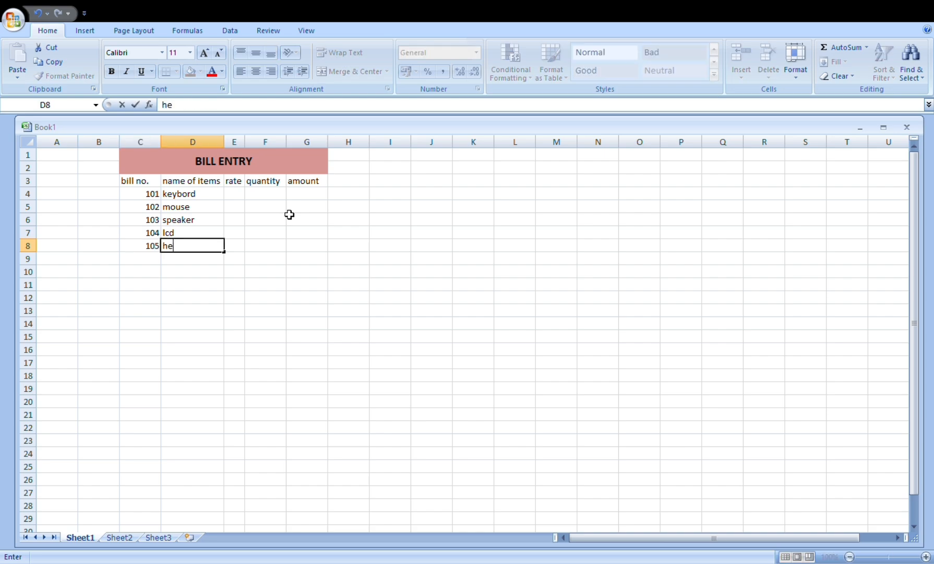
type("ad phone")
key("Tab")
- Enter the rates 400 for keybord in E4 and 160 for mouse in E5
key("Up")
key("Up")
key("Up")
key("Up")
key("Up")
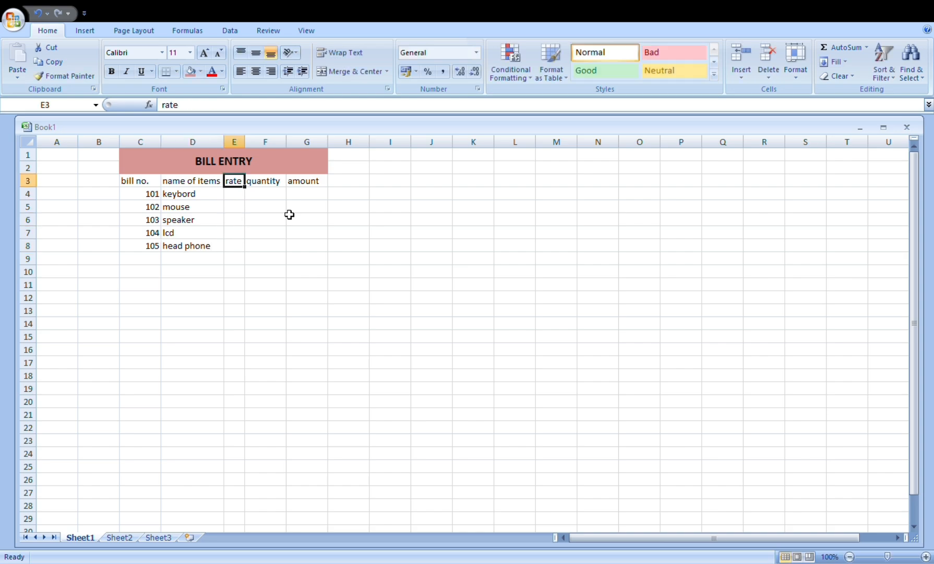
key("Down")
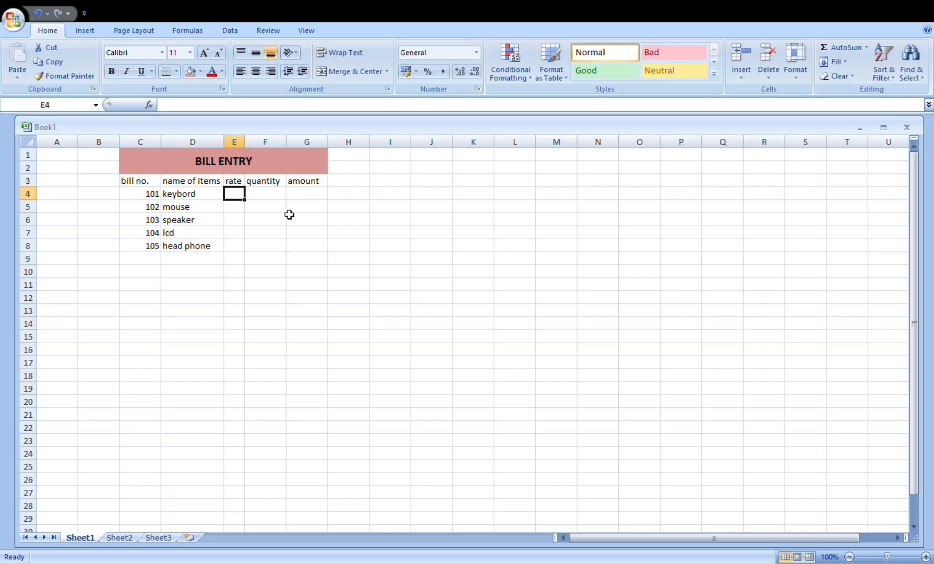
type("400")
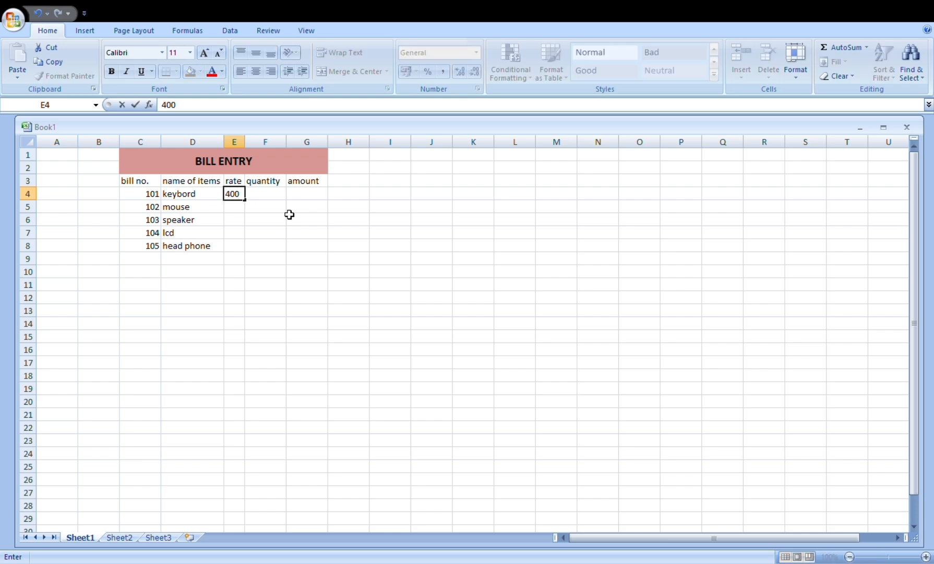
key("Return")
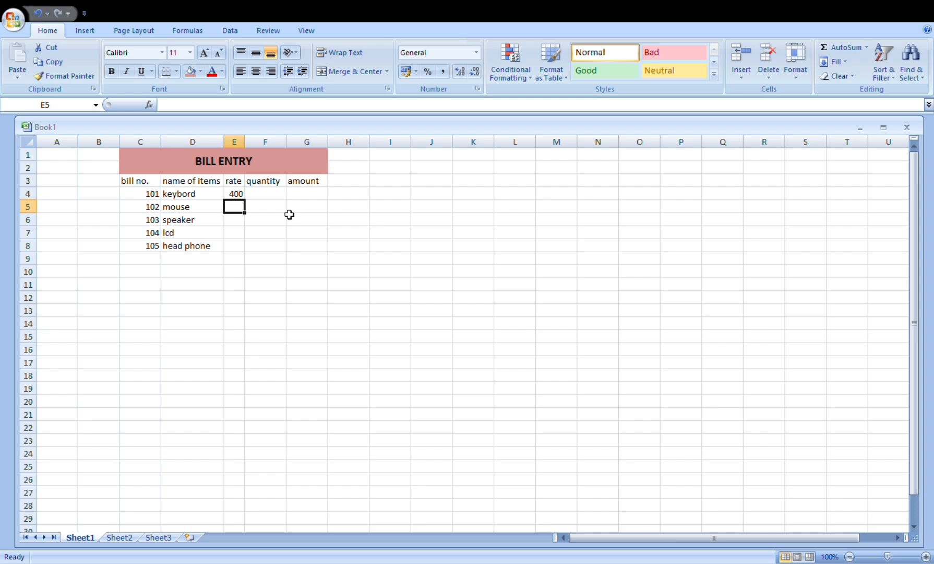
type("1")
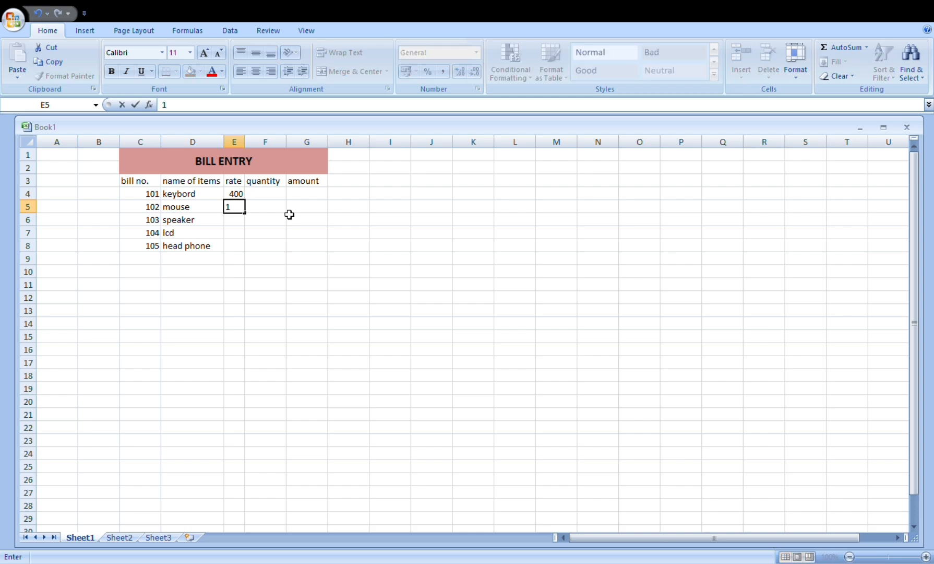
type("60")
key("Return")
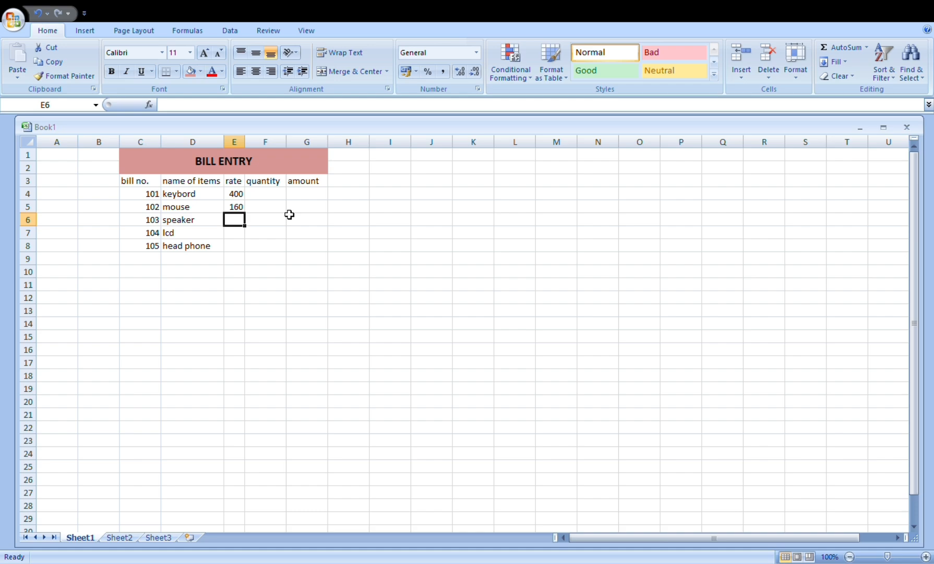
- Enter the rates 300 for speaker, 4000 for lcd and 1500 for head phone in E6 to E8
type("300")
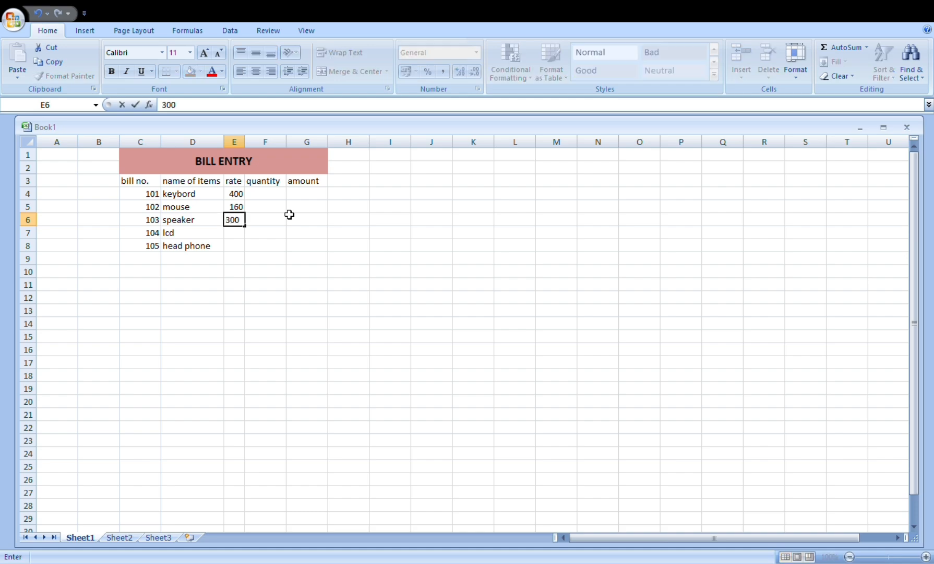
key("Return")
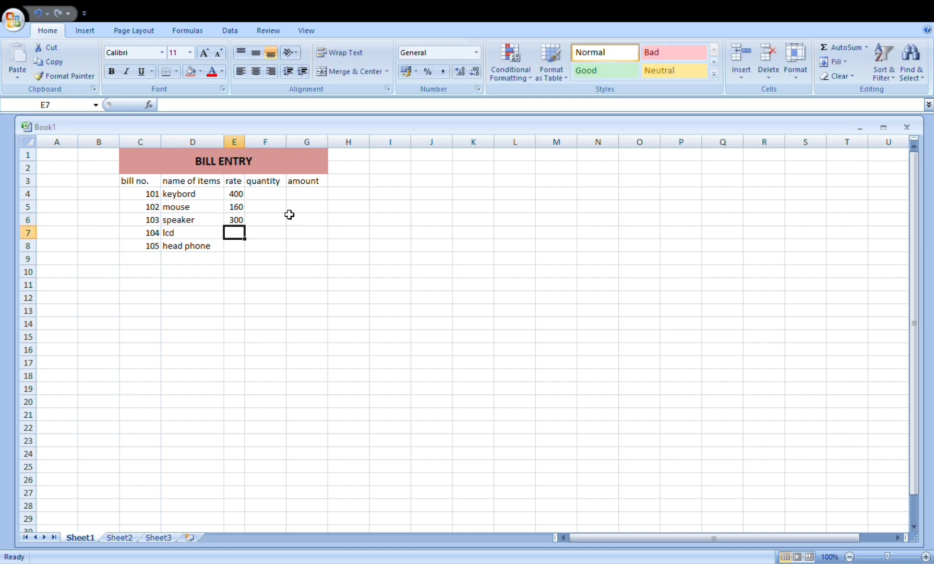
type("4000")
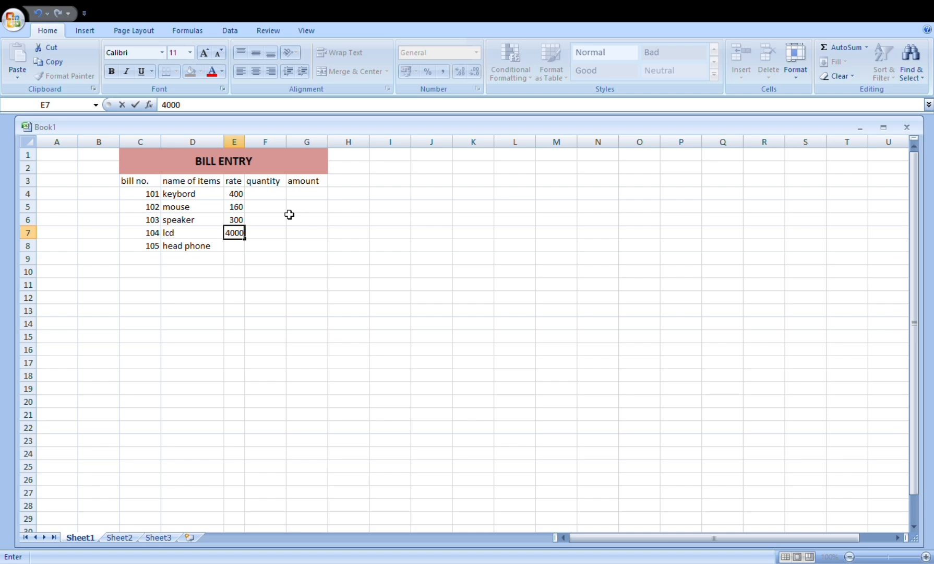
key("Return")
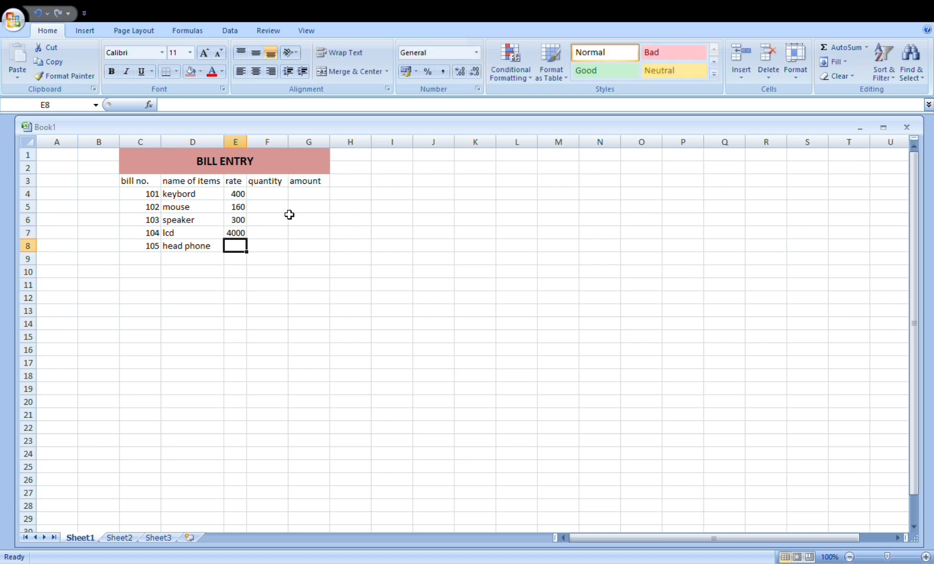
type("1500")
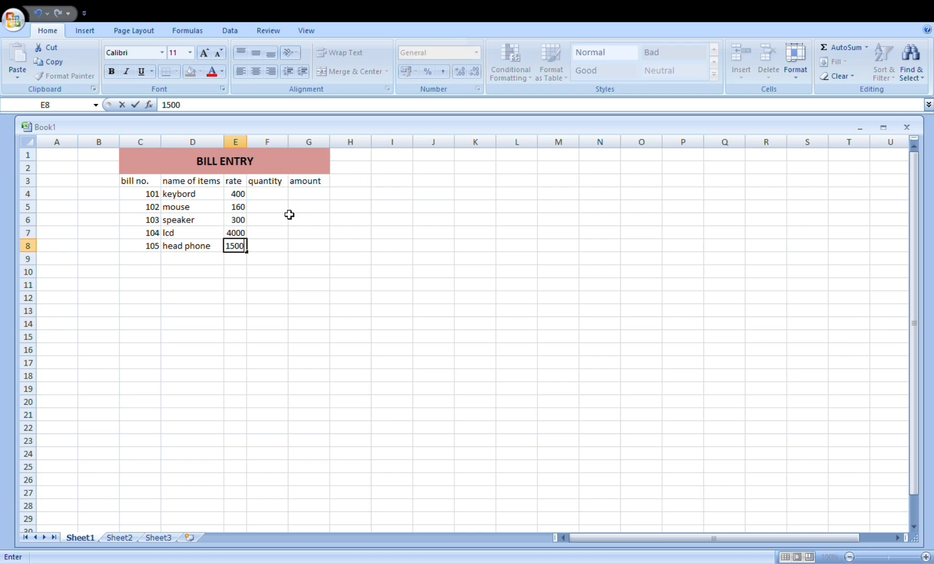
key("Tab")
- Enter the quantity 12 for keybord in F4 and 12 for mouse in F5
key("Up")
key("Up")
key("Up")
key("Up")
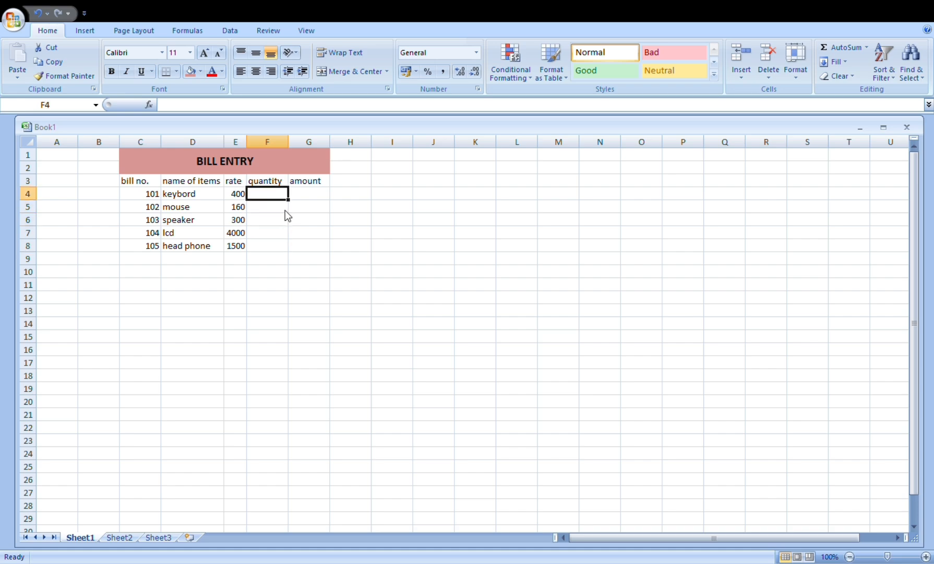
type("12")
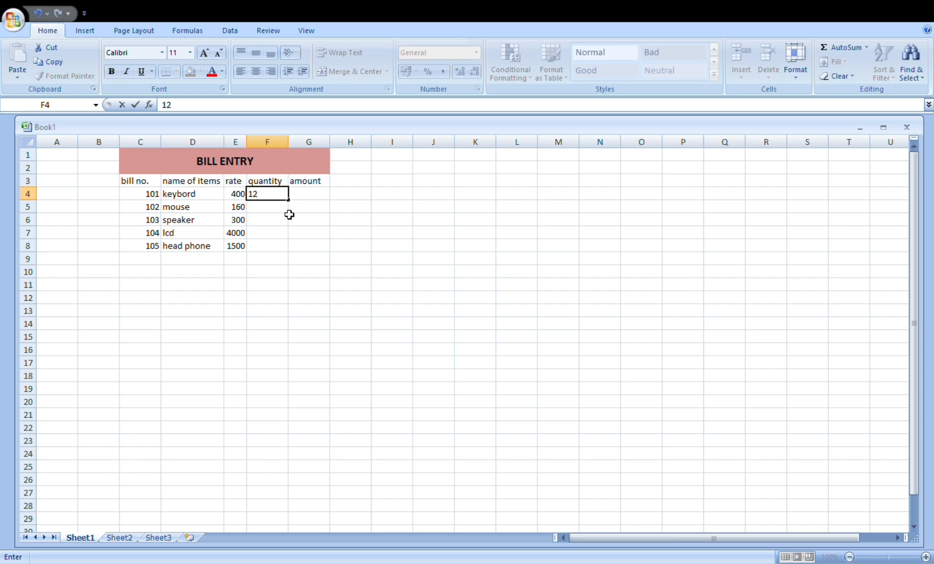
key("Return")
type("12")
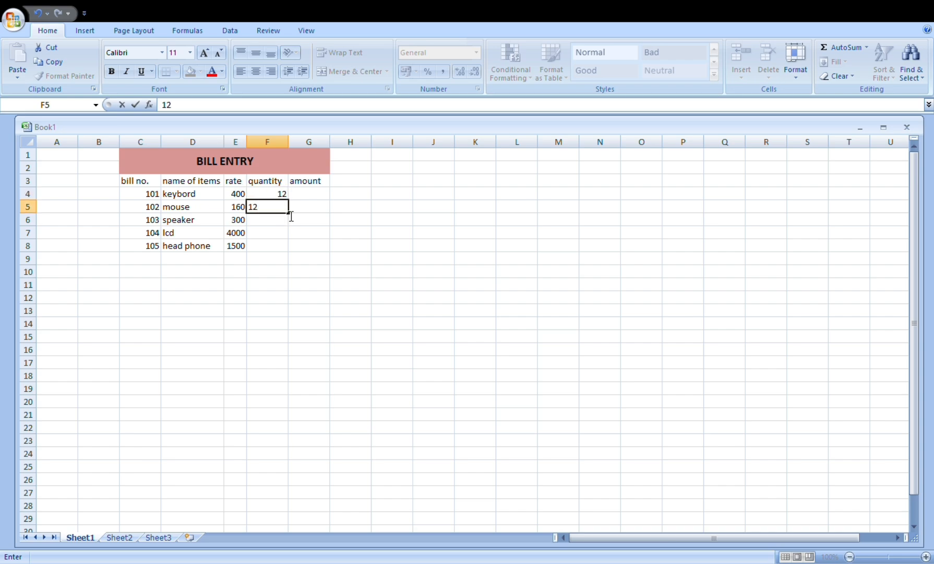
key("Return")
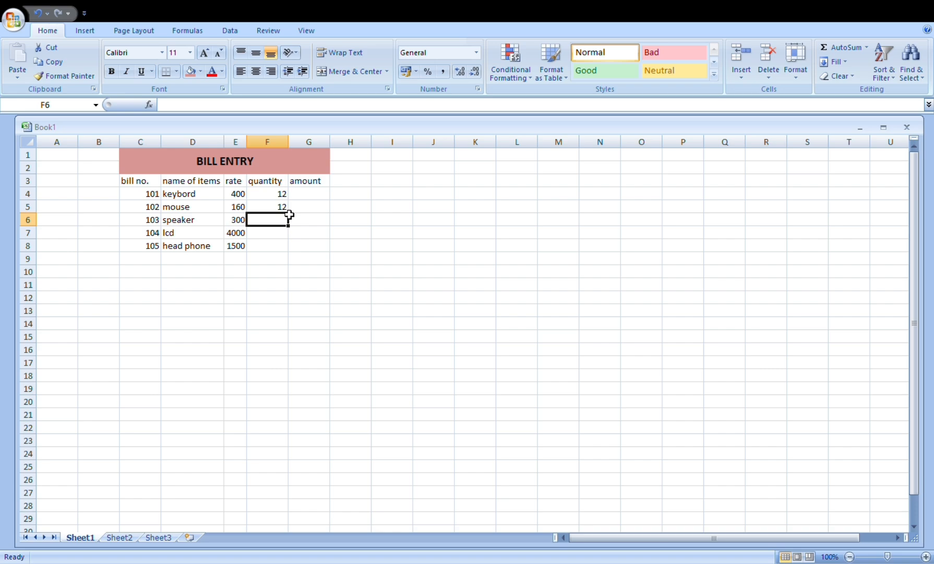
- Enter the quantity 16 for speaker in F6, removing the surplus repeated digits
type("111111111111111111111111111111111111111116")
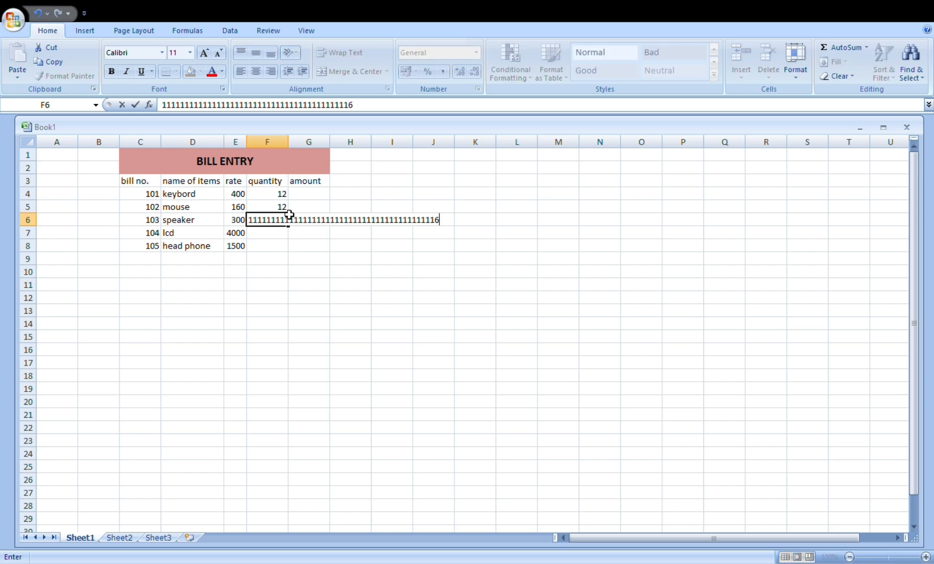
key("BackSpace")
key("BackSpace")
key("BackSpace")
key("BackSpace")
key("BackSpace")
key("BackSpace")
key("BackSpace")
key("BackSpace")
key("BackSpace")
key("BackSpace")
key("BackSpace")
key("BackSpace")
key("BackSpace")
key("BackSpace")
key("BackSpace")
key("BackSpace")
key("BackSpace")
key("BackSpace")
key("BackSpace")
key("BackSpace")
key("BackSpace")
key("BackSpace")
key("BackSpace")
key("BackSpace")
key("BackSpace")
key("BackSpace")
key("BackSpace")
key("BackSpace")
key("BackSpace")
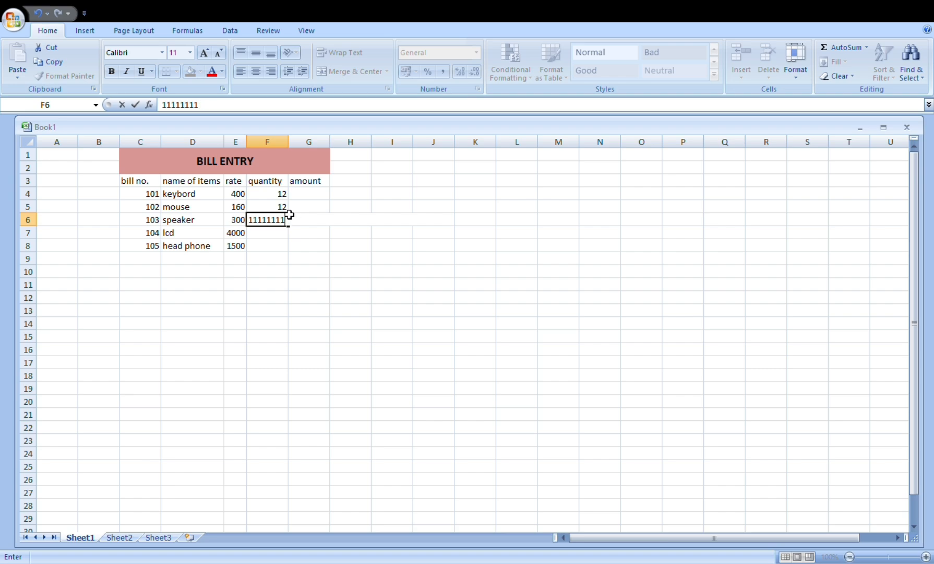
key("BackSpace")
key("BackSpace")
key("BackSpace")
key("BackSpace")
type("16")
key("Return")
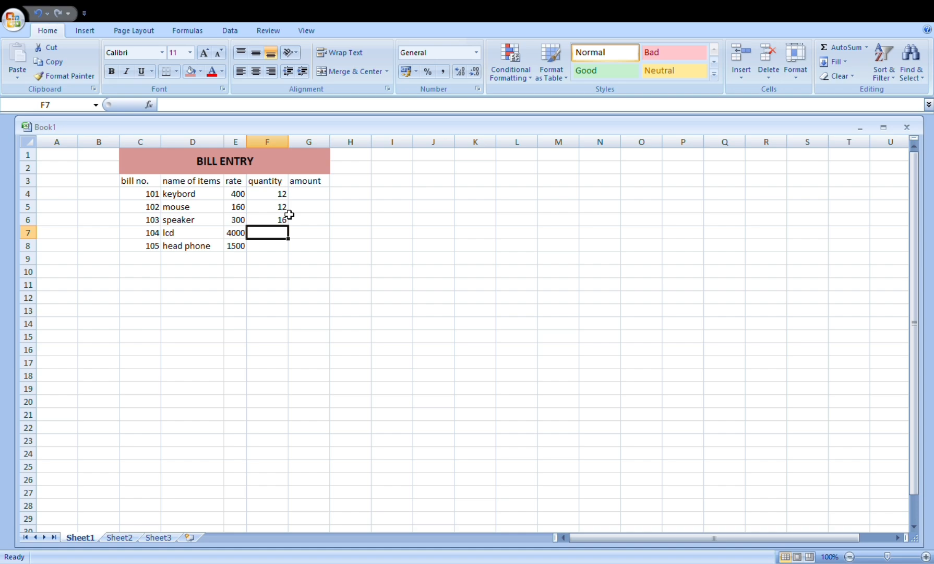
- Enter the quantities 4 for lcd in F7 and 5 for head phone in F8
type("4")
key("Return")
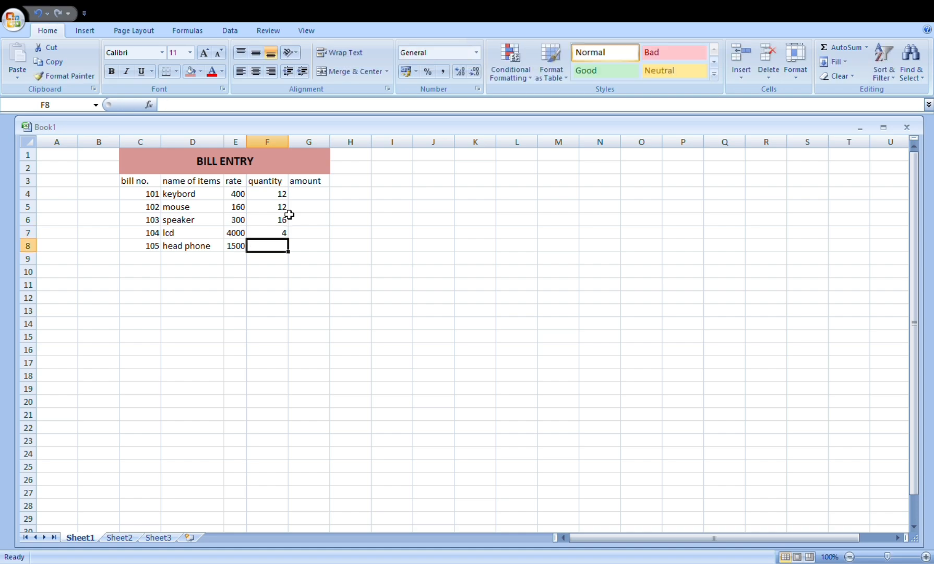
type("5")
key("Tab")
- Calculate the keybord amount in G4 as rate times quantity with the formula =E4*F4
key("Up")
key("Up")
key("Up")
key("Up")
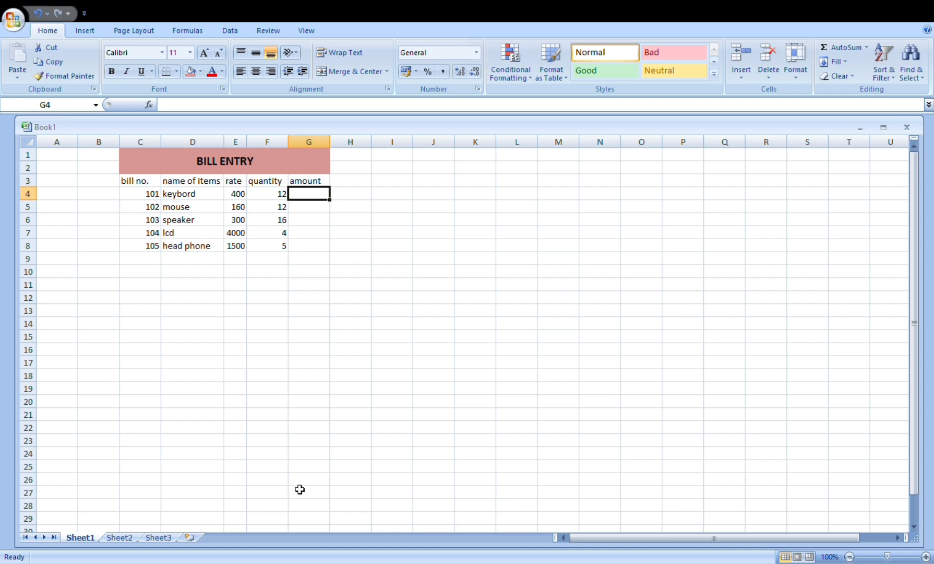
type("=")
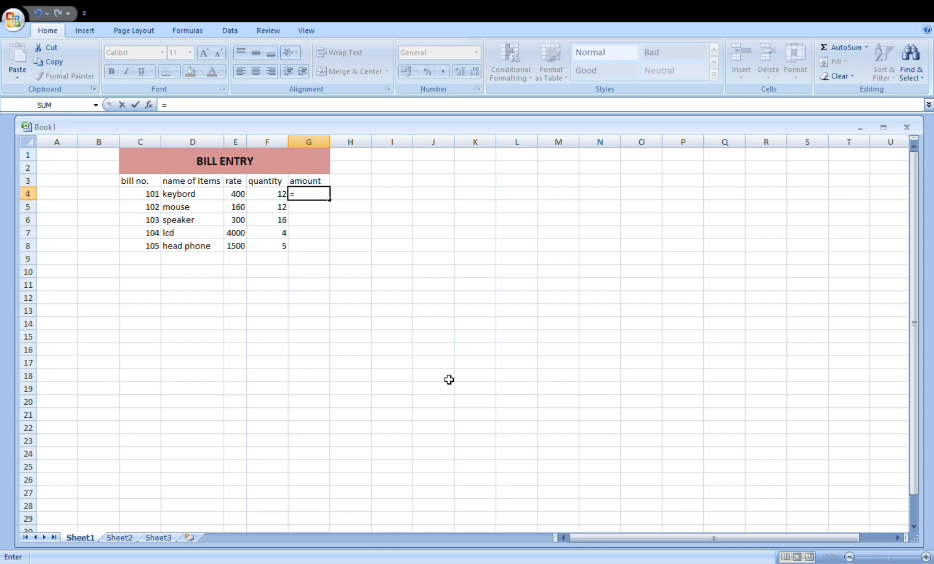
left_click(245, 194)
type("*")
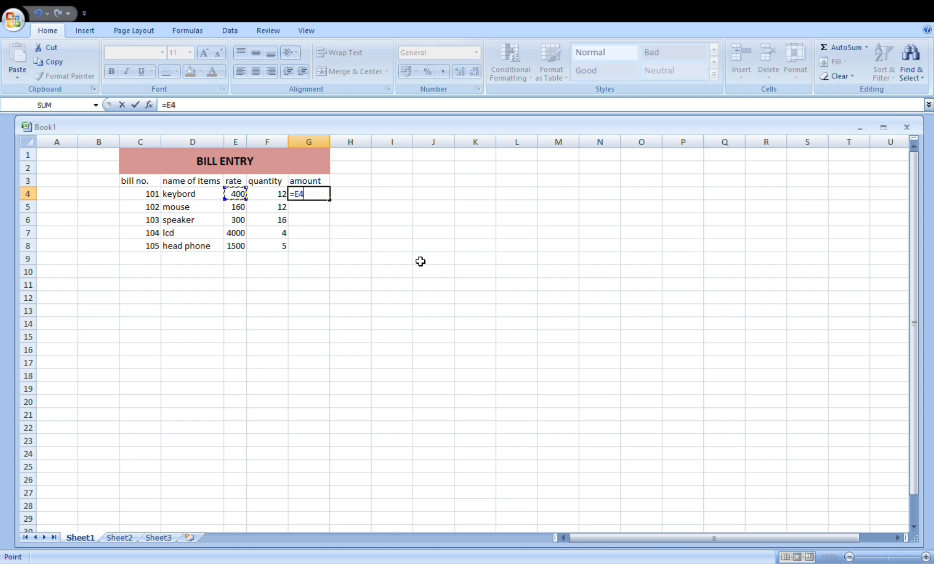
left_click(275, 197)
key("Return")
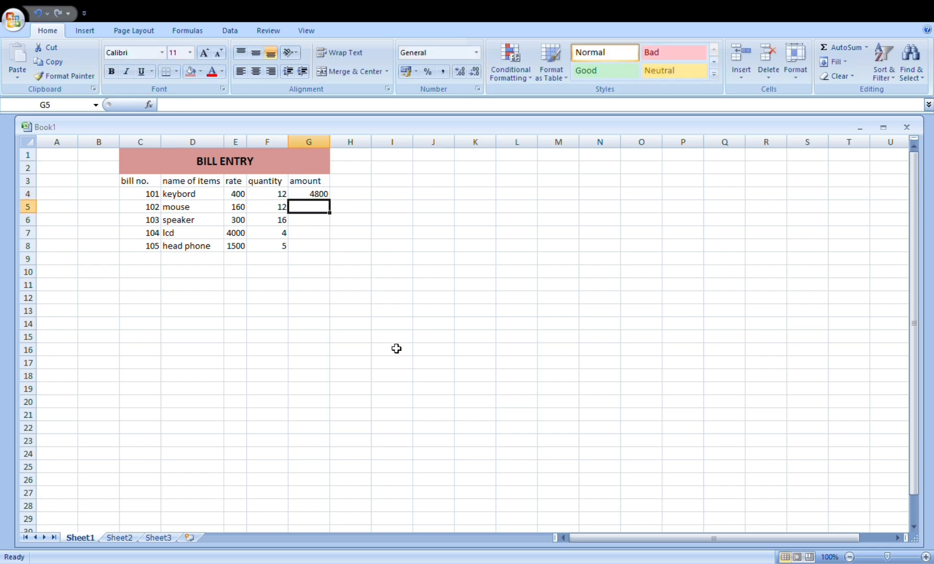
- Fill the amount formula from G4 down to G8 for the remaining items
left_click(321, 198)
left_click_drag(334, 205, 335, 250)
left_click(347, 196)
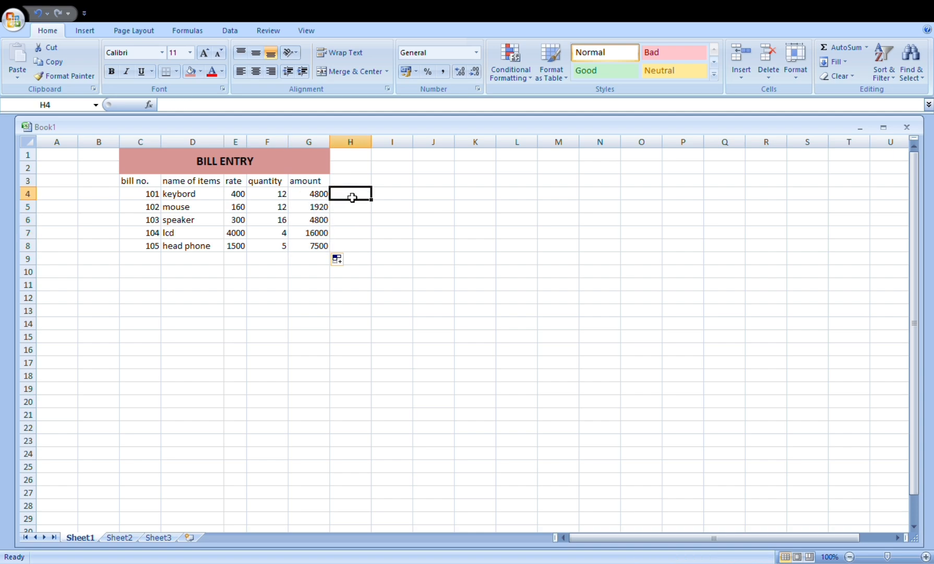
- Enter the label total in F9 below the quantities
left_click(285, 261)
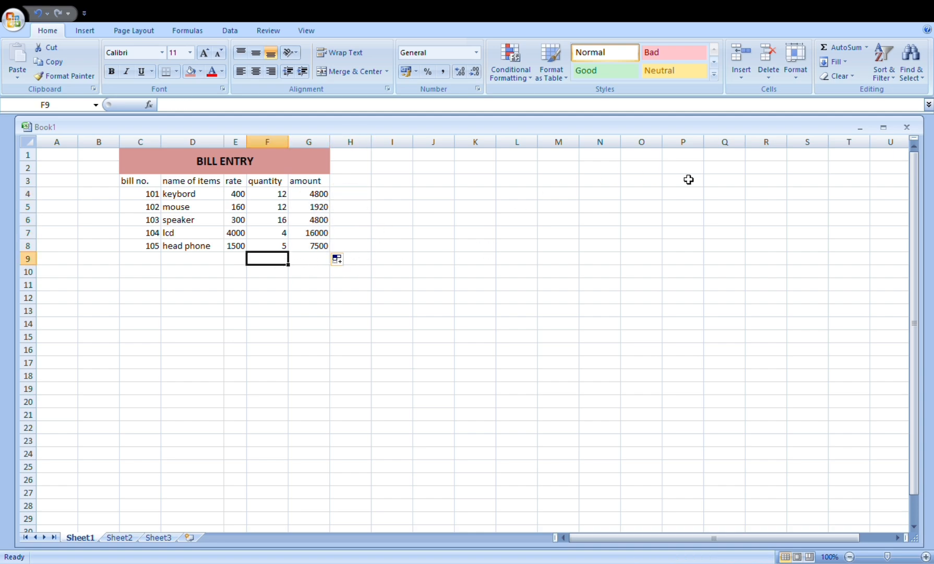
type("total")
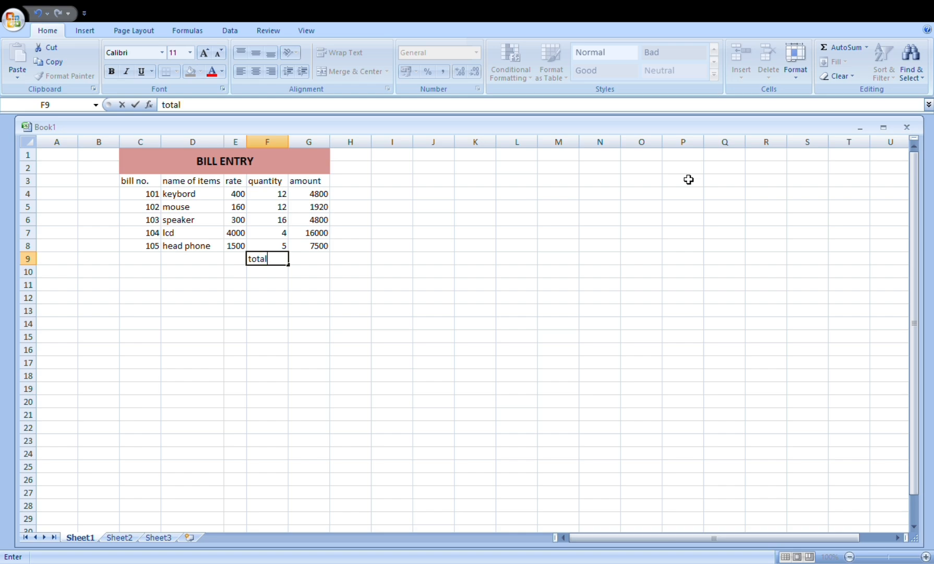
key("Tab")
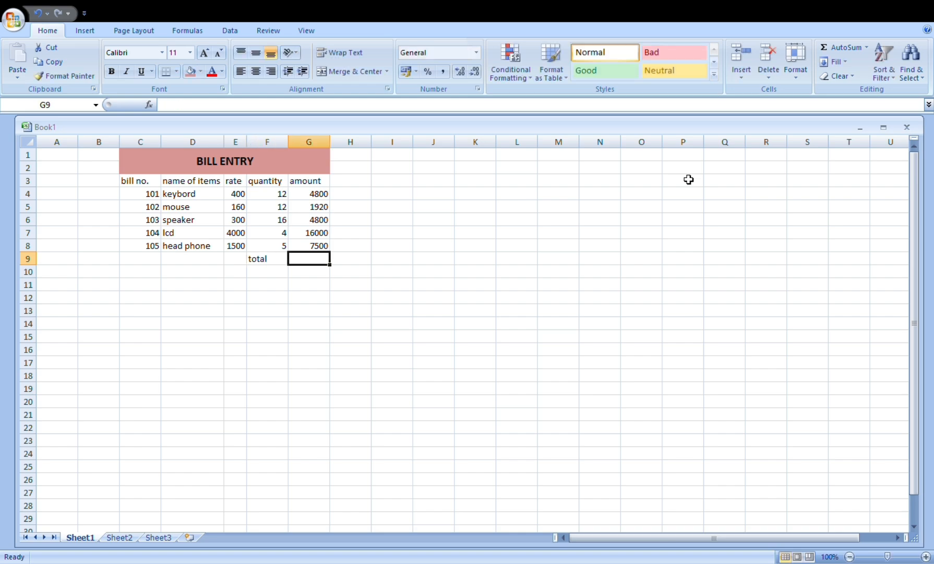
- Enter the label Gst13% in F10 below the total label
key("Down")
key("Left")
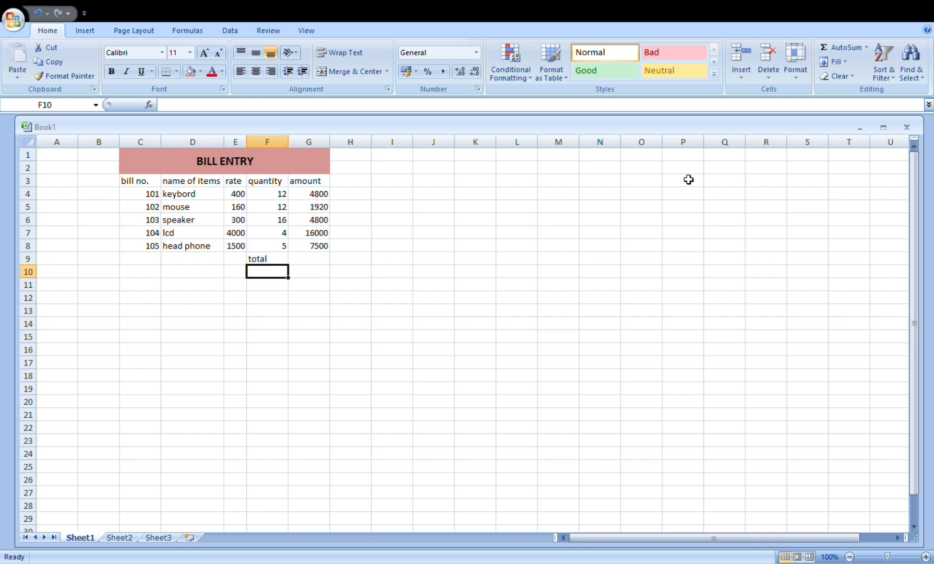
type("Gst")
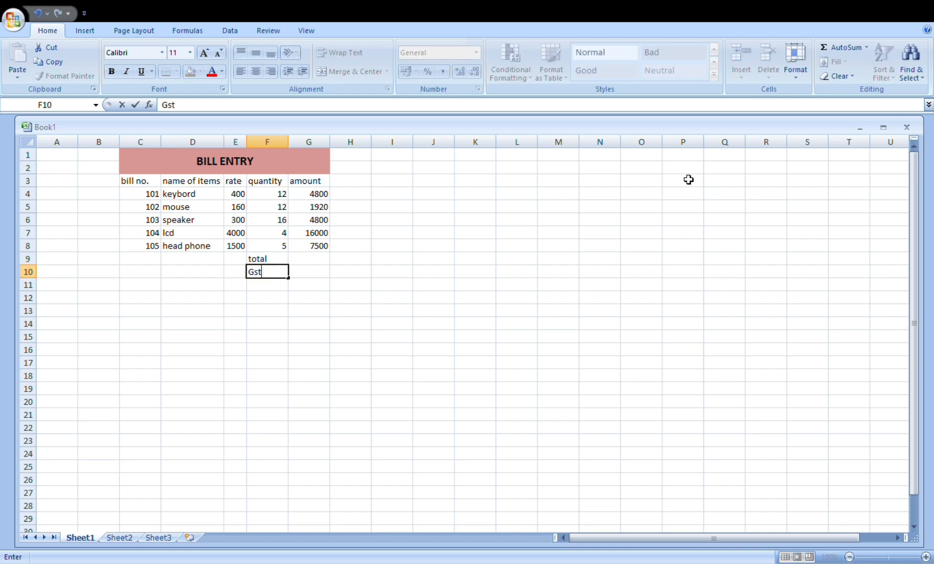
type("15")
type("%")
key("BackSpace")
key("BackSpace")
type("£")
key("BackSpace")
type("3%")
key("Tab")
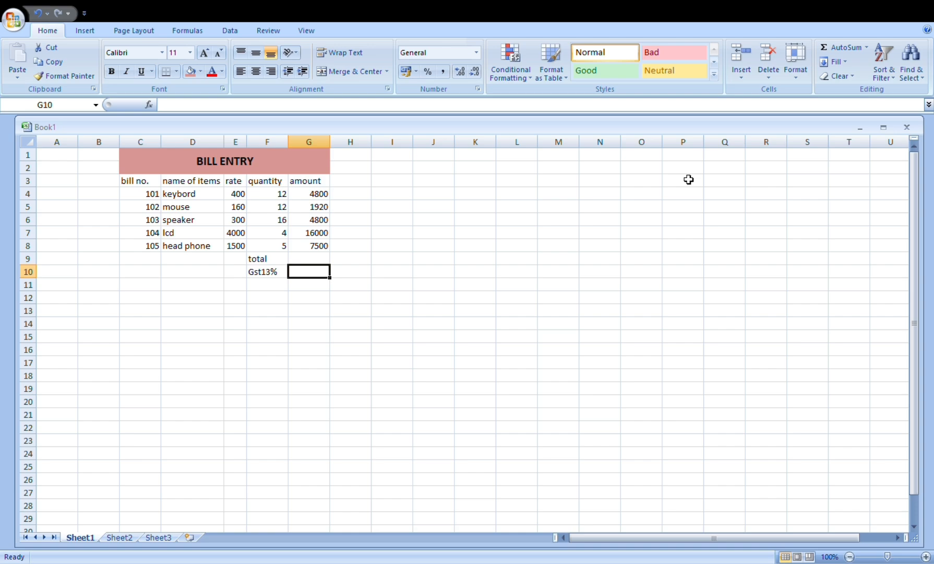
- Enter the label grand total in F11 and autofit the width of column F to its contents
key("Return")
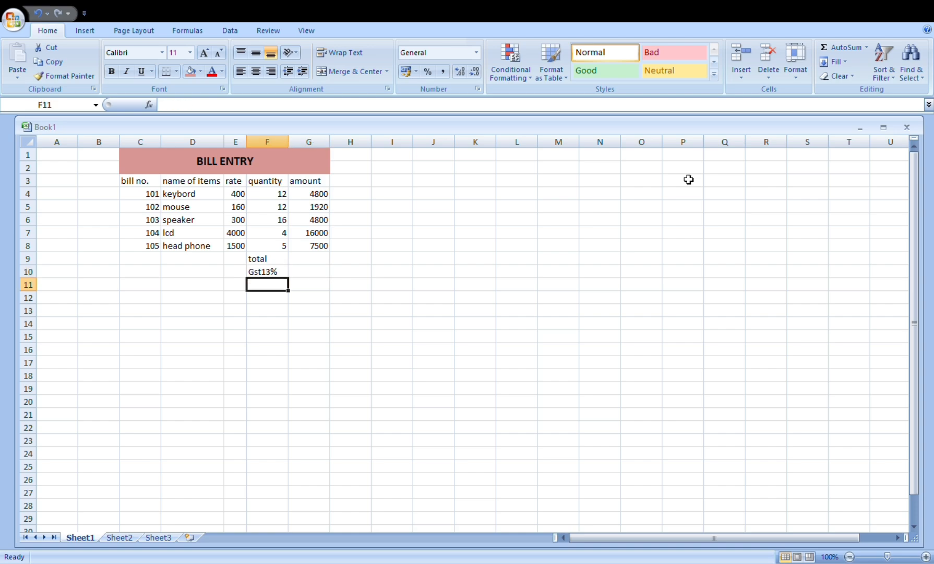
type("gra")
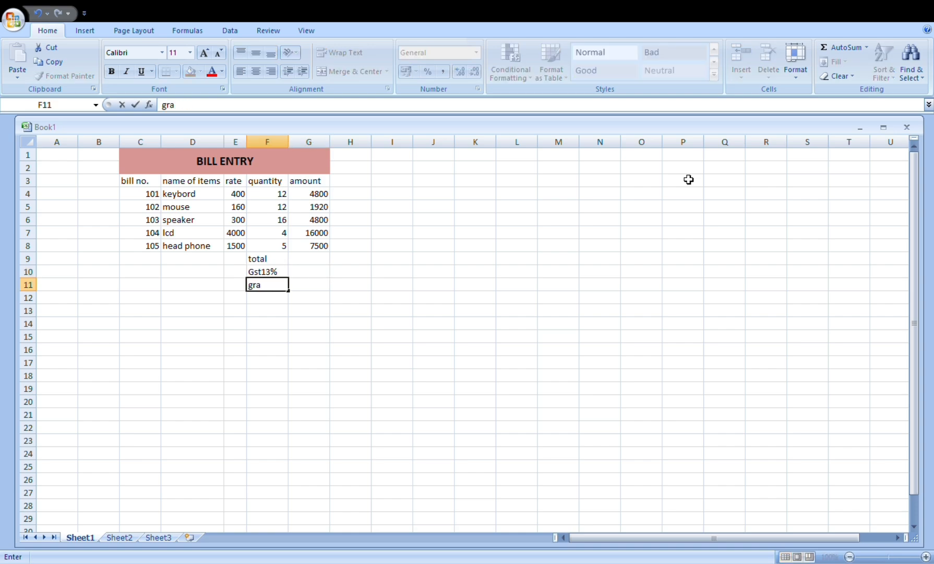
type("nd total")
left_click(301, 157)
double_click(289, 143)
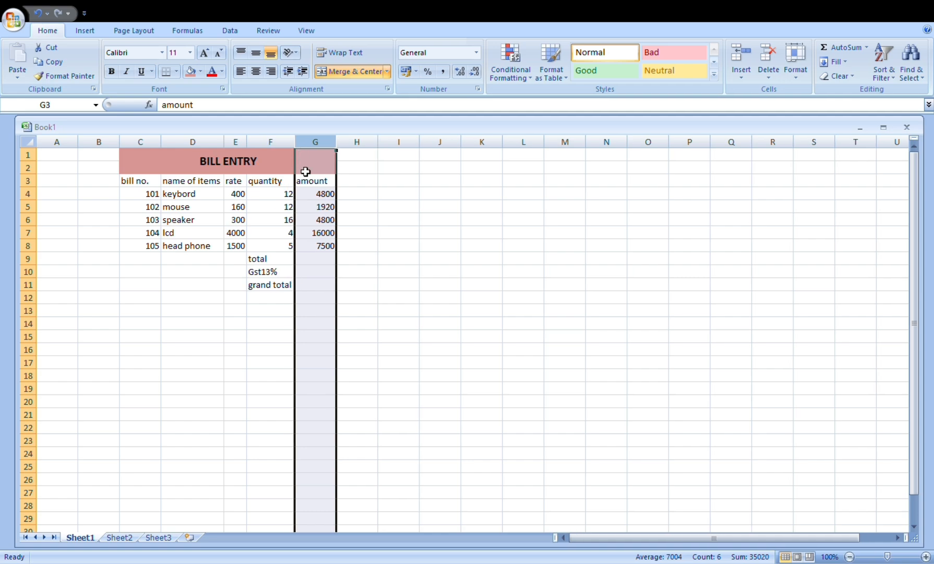
- Try to total the amounts in G9 with a formula that directly references the range G4:G8
left_click(320, 259)
type("=")
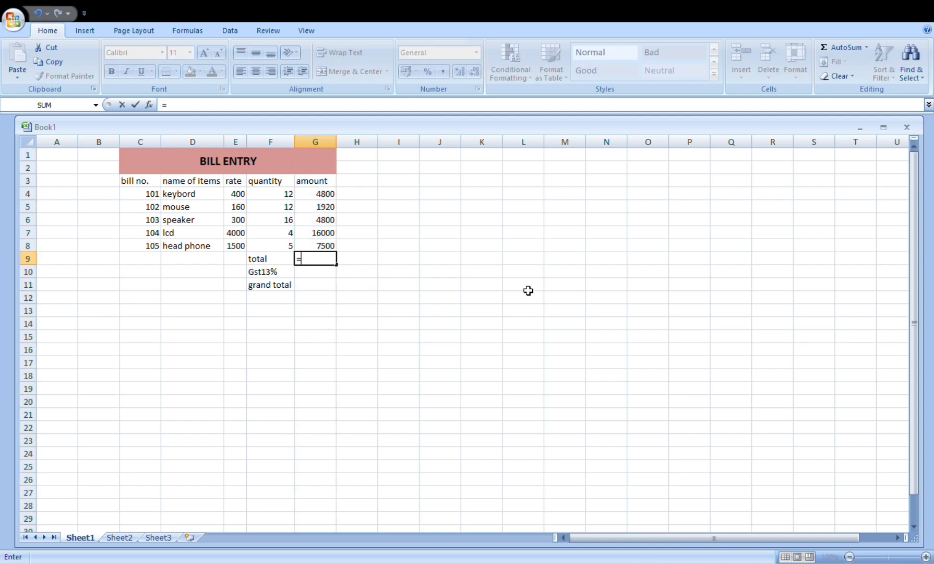
left_click(306, 198)
left_click_drag(307, 198, 328, 243)
key("Return")
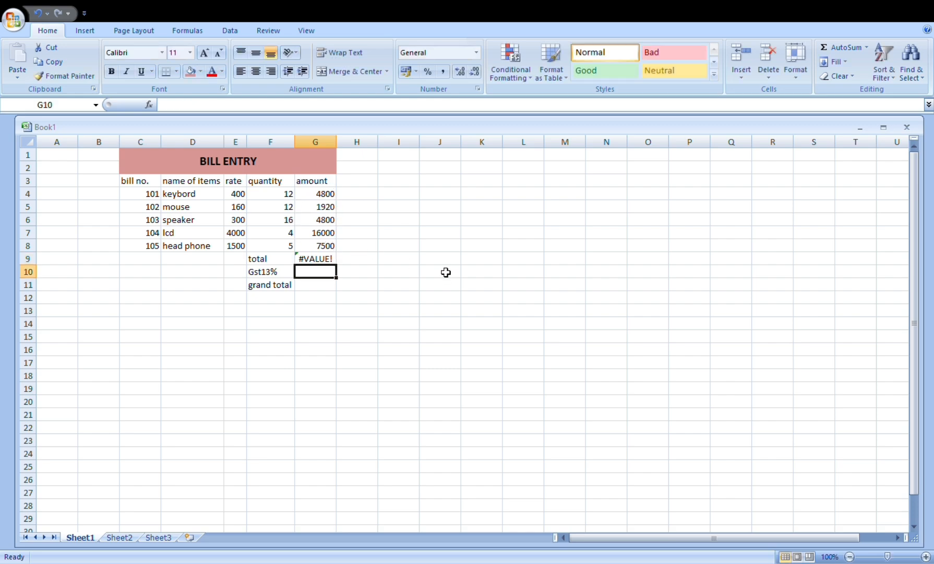
- Replace the formula in G9 with =sum(G4:G8) to total the amounts
key("Up")
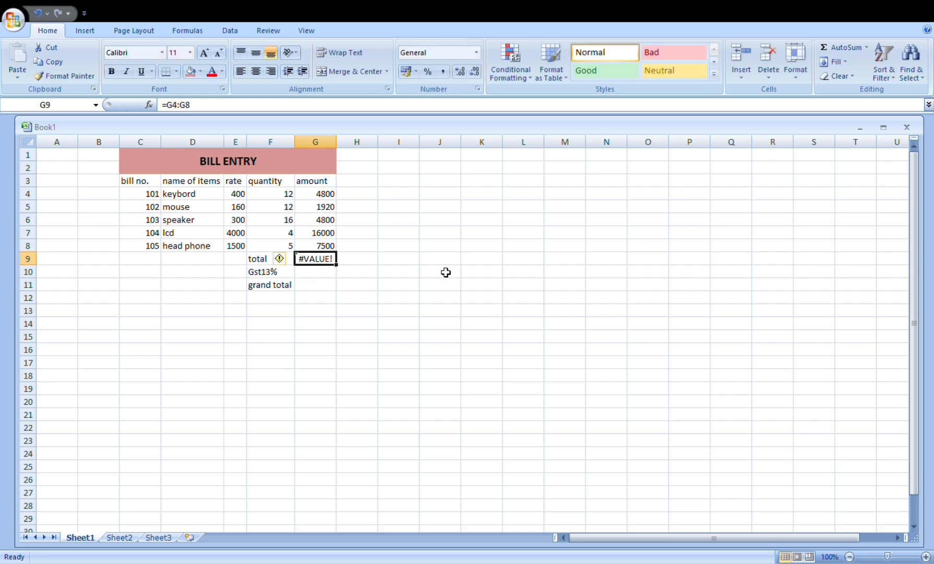
key("BackSpace")
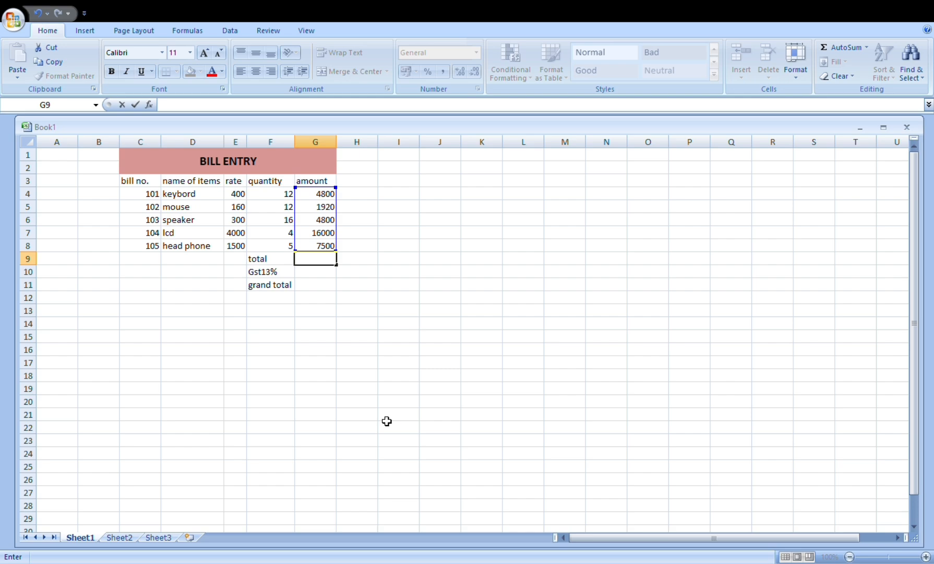
type("=sum")
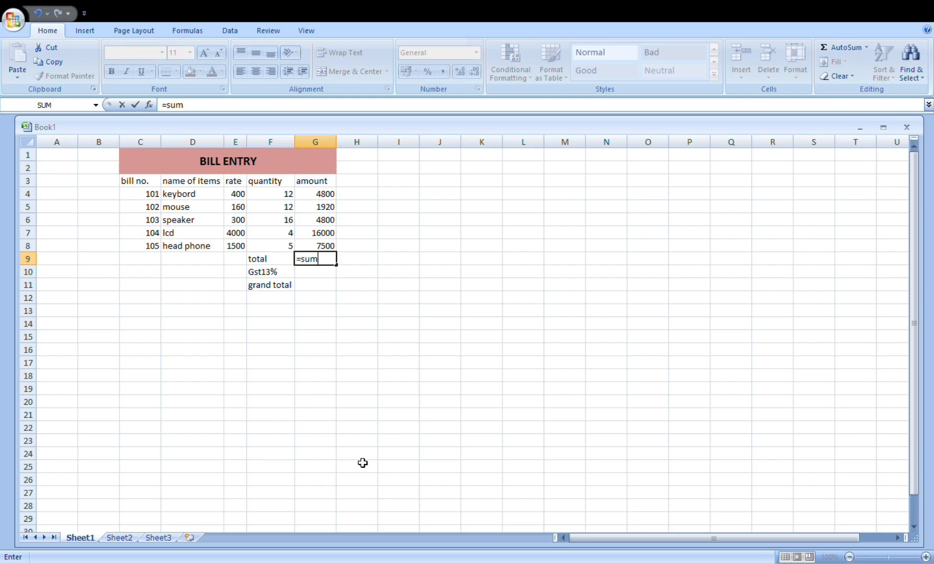
type("(")
left_click_drag(329, 194, 335, 249)
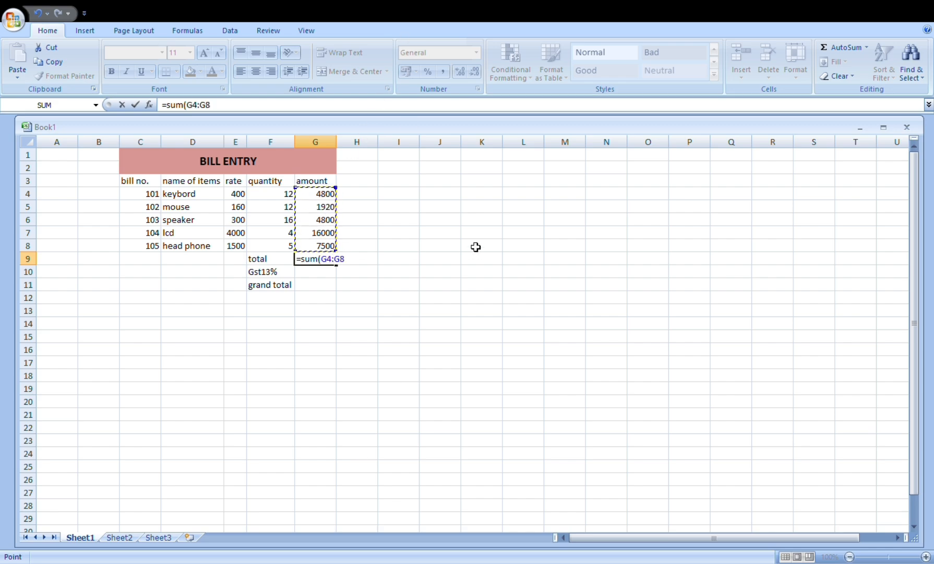
type(")")
key("Return")
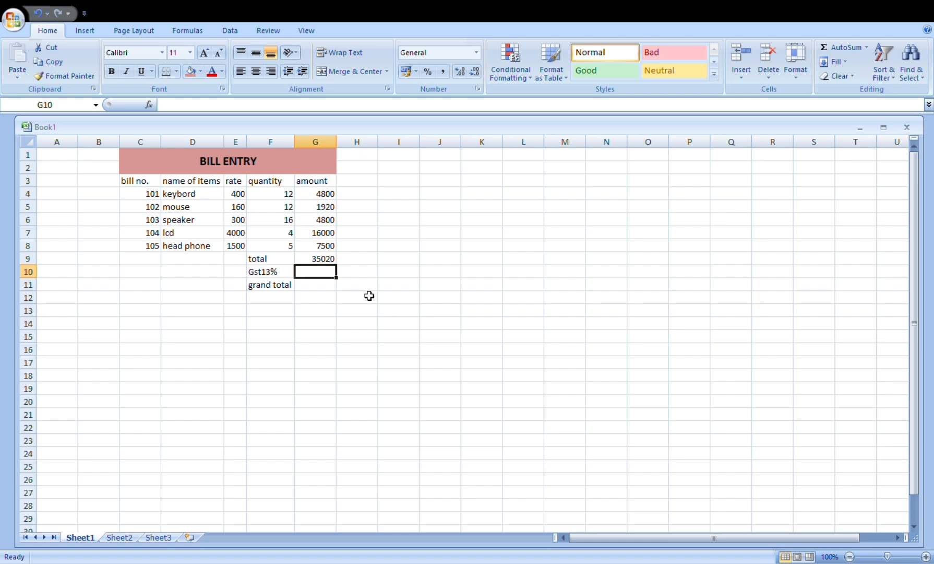
- Calculate the 13% GST in G10 with the formula =G9*13/100
type("=")
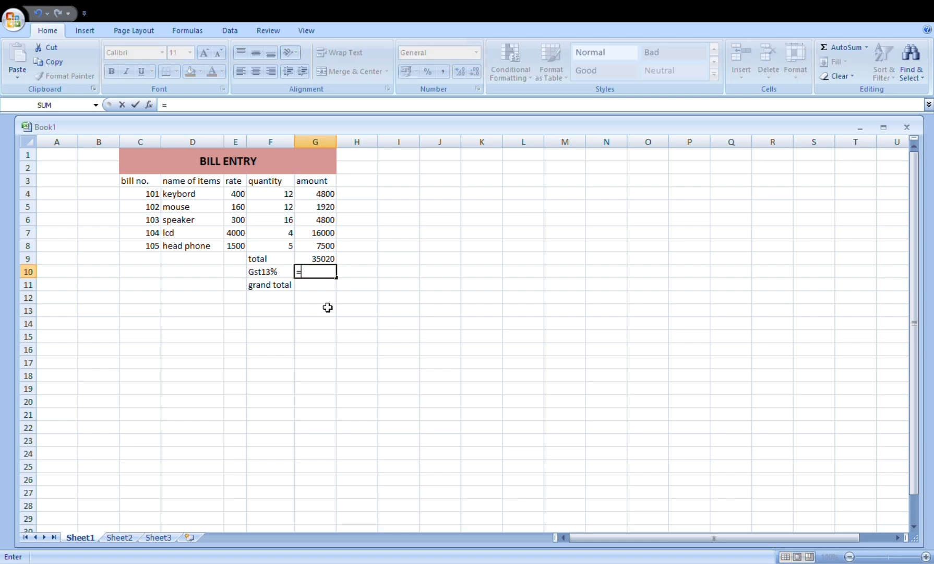
left_click(320, 260)
type("*13/100")
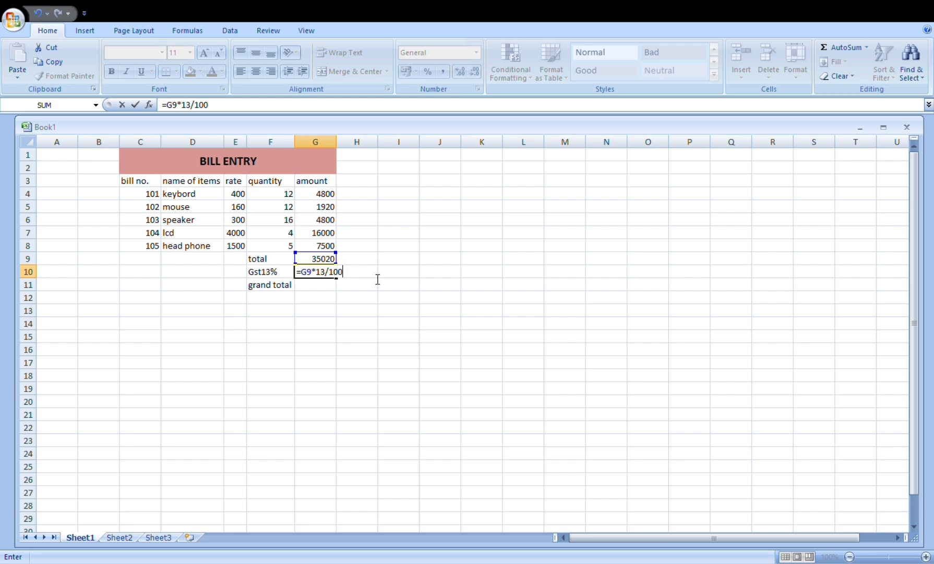
key("Return")
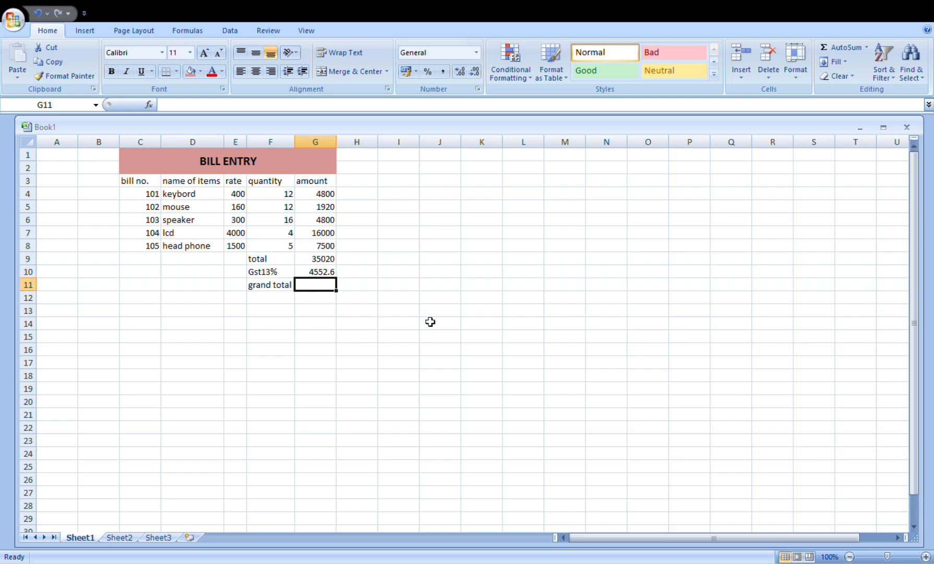
- Calculate the grand total in G11 by subtracting the GST from the total with the formula =G9-G10
type("=")
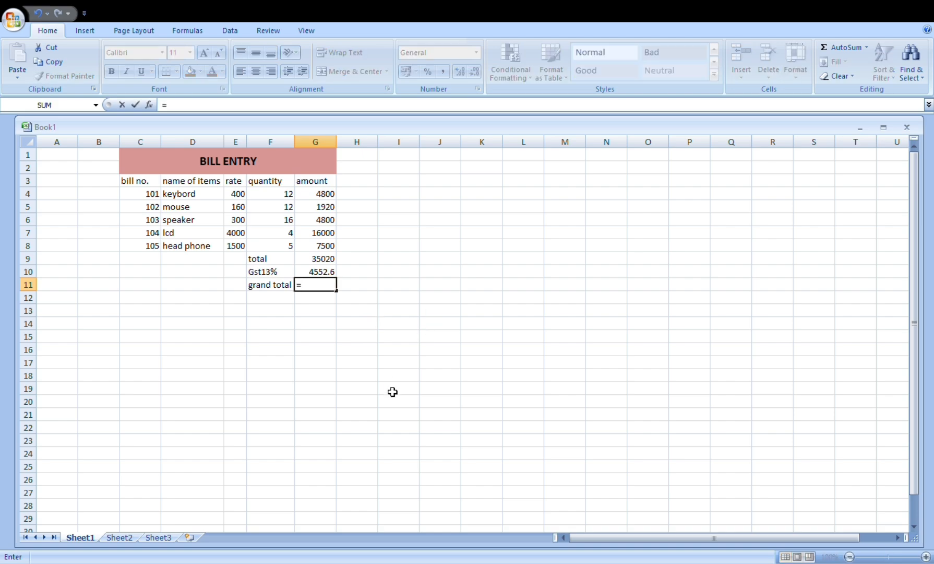
left_click(309, 260)
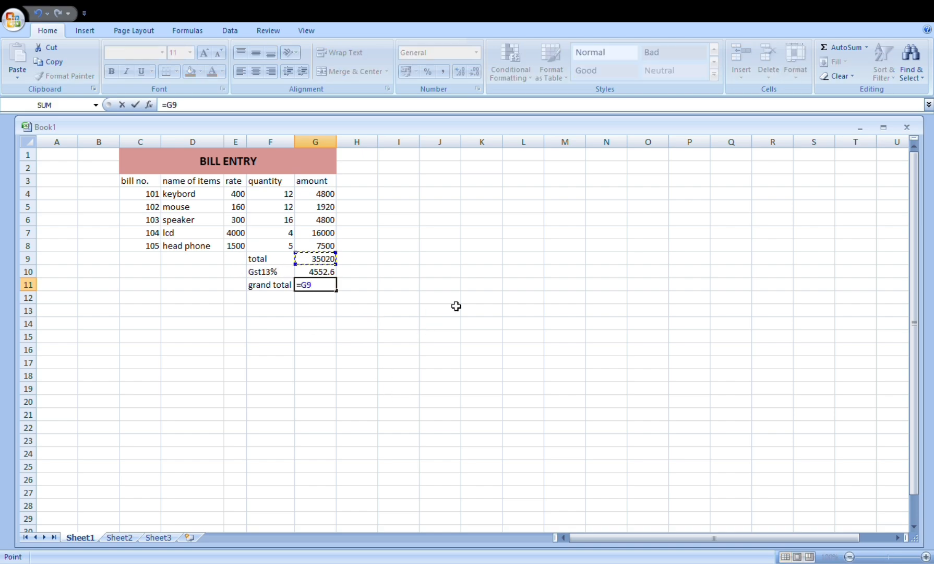
type("-")
left_click(325, 273)
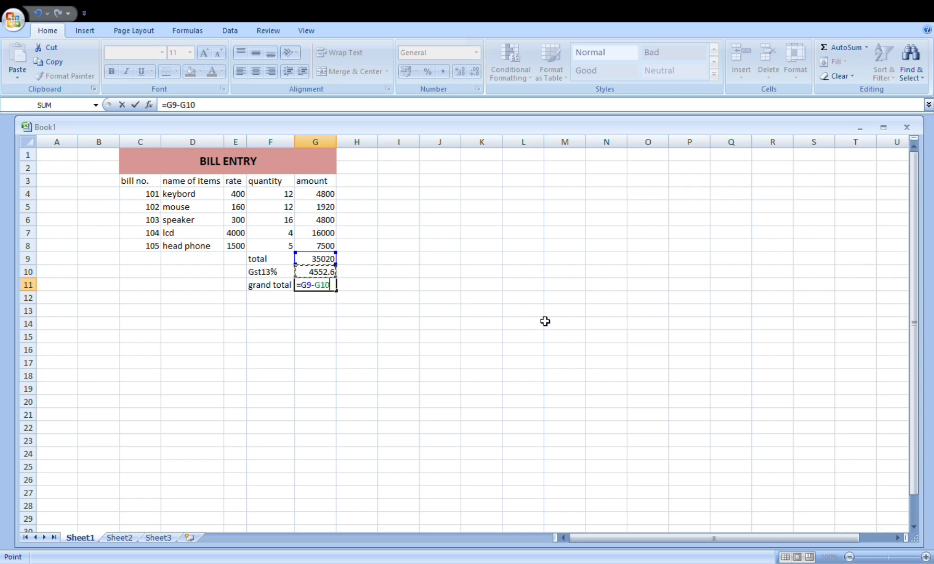
key("Return")
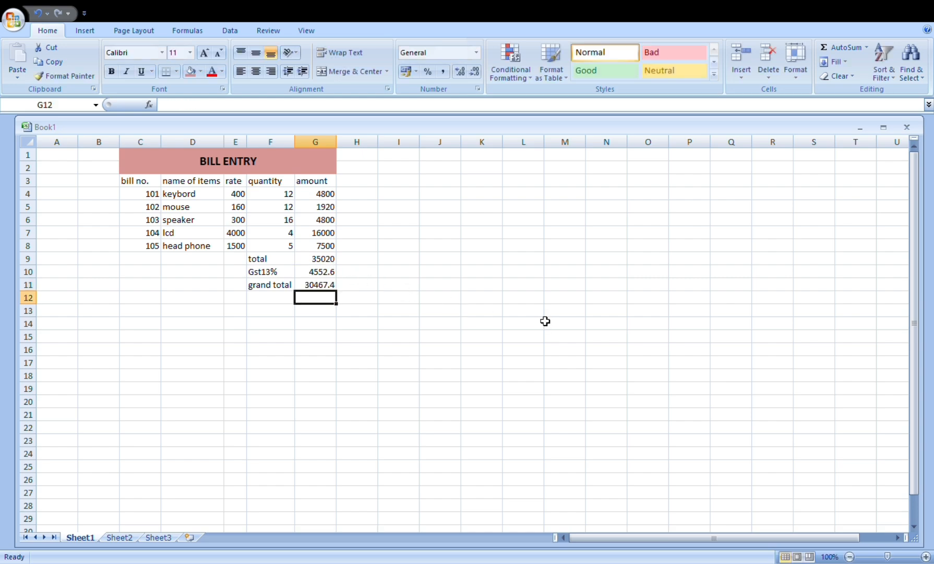